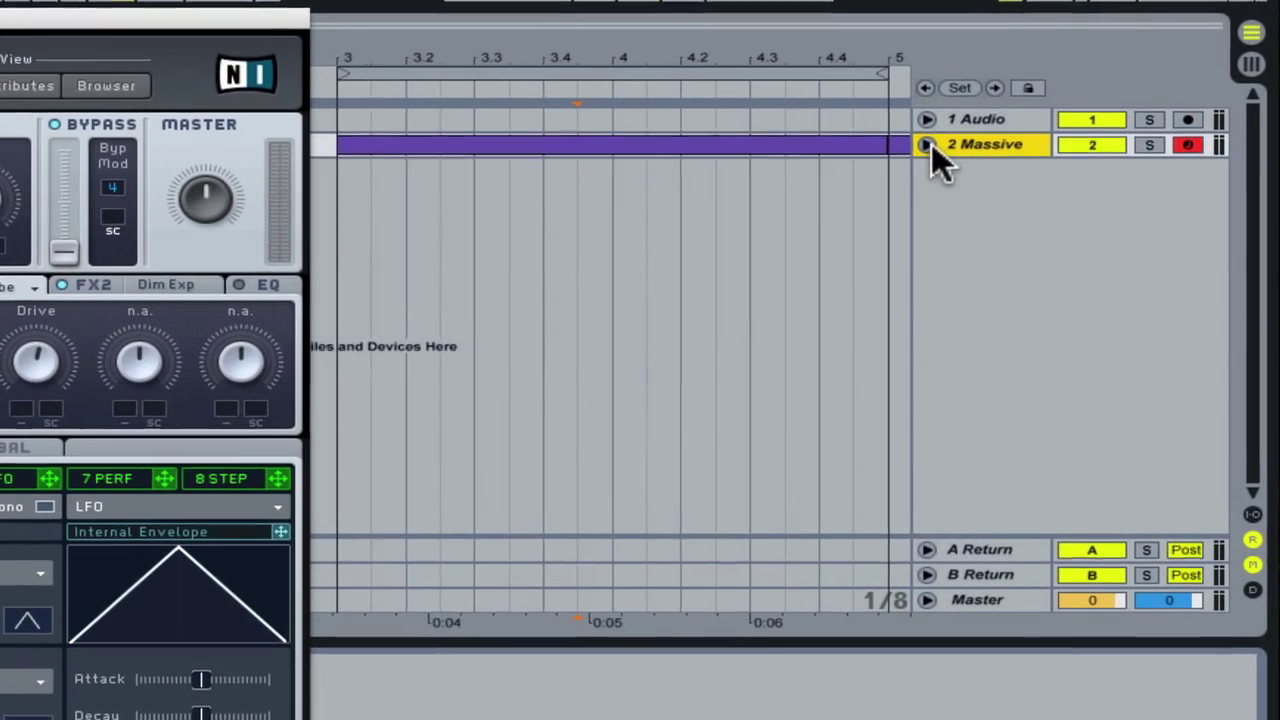
Unfold the Massive track to show its automation in the arrangement
left_click(1025, 169)
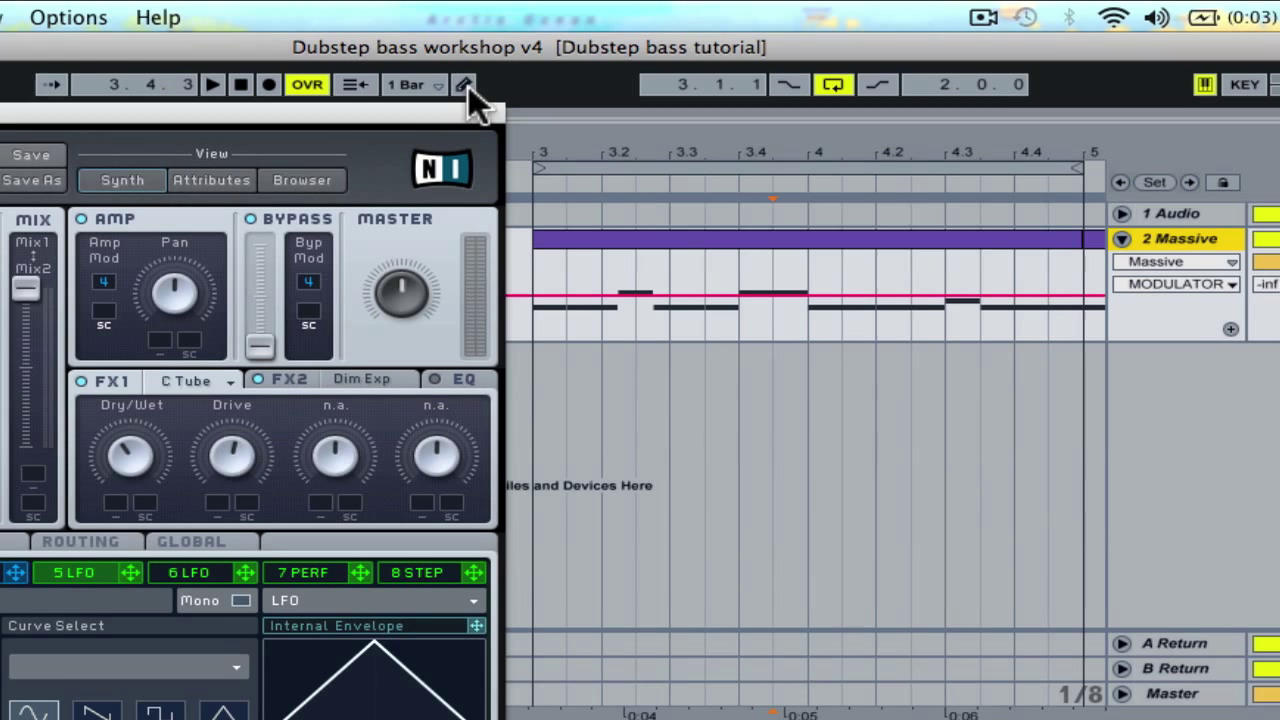
Draw the Massive track's modulator automation in grid-snapped steps over bars 3 and 4, and redraw it freehand with Snap to Grid off
left_click(498, 82)
mouse_move(556, 255)
left_mouse_down()
mouse_move(640, 278)
mouse_move(865, 285)
mouse_move(910, 268)
left_mouse_up()
left_click(80, 17)
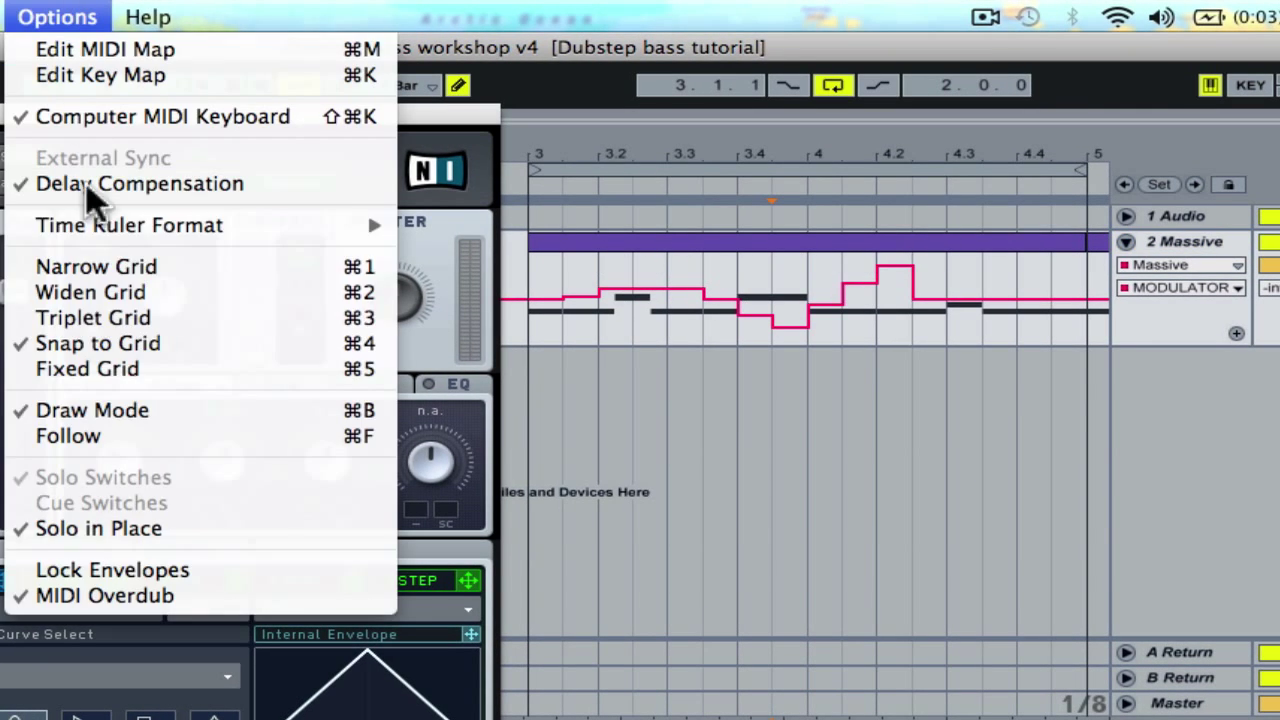
left_click(185, 343)
mouse_move(686, 274)
left_mouse_down()
mouse_move(734, 268)
mouse_move(915, 295)
mouse_move(1006, 294)
left_mouse_up()
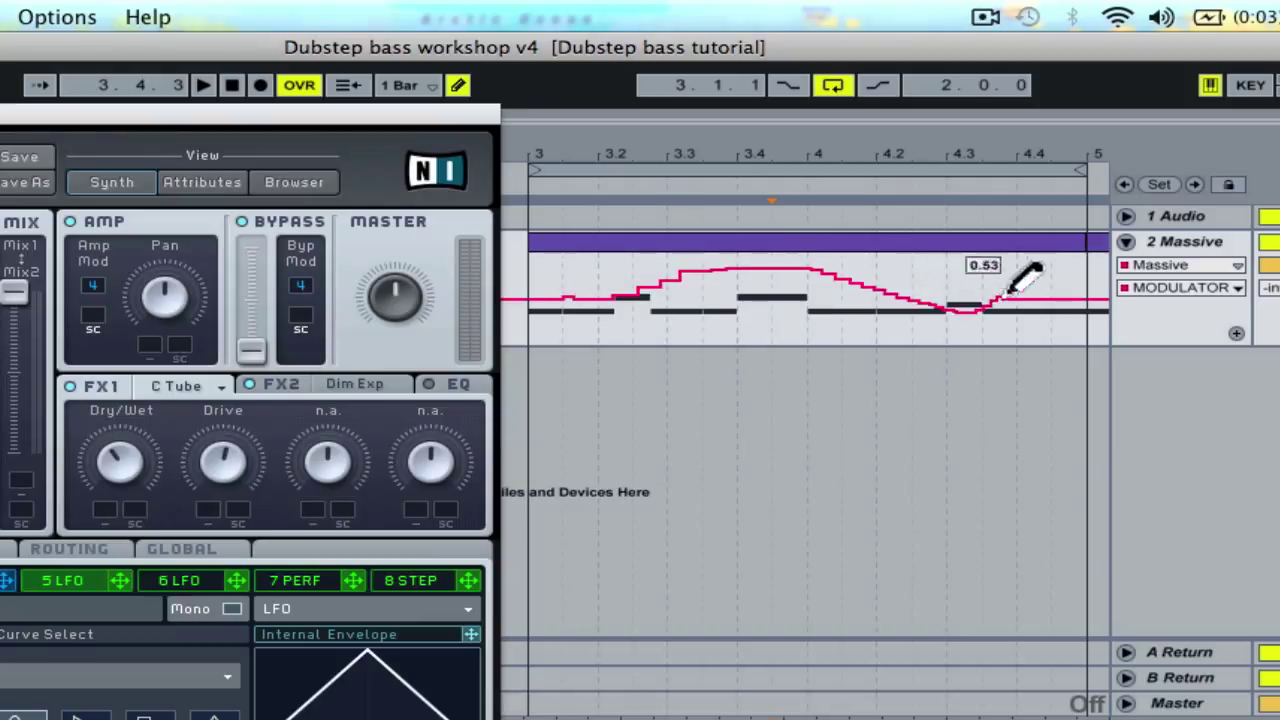
key("super+4")
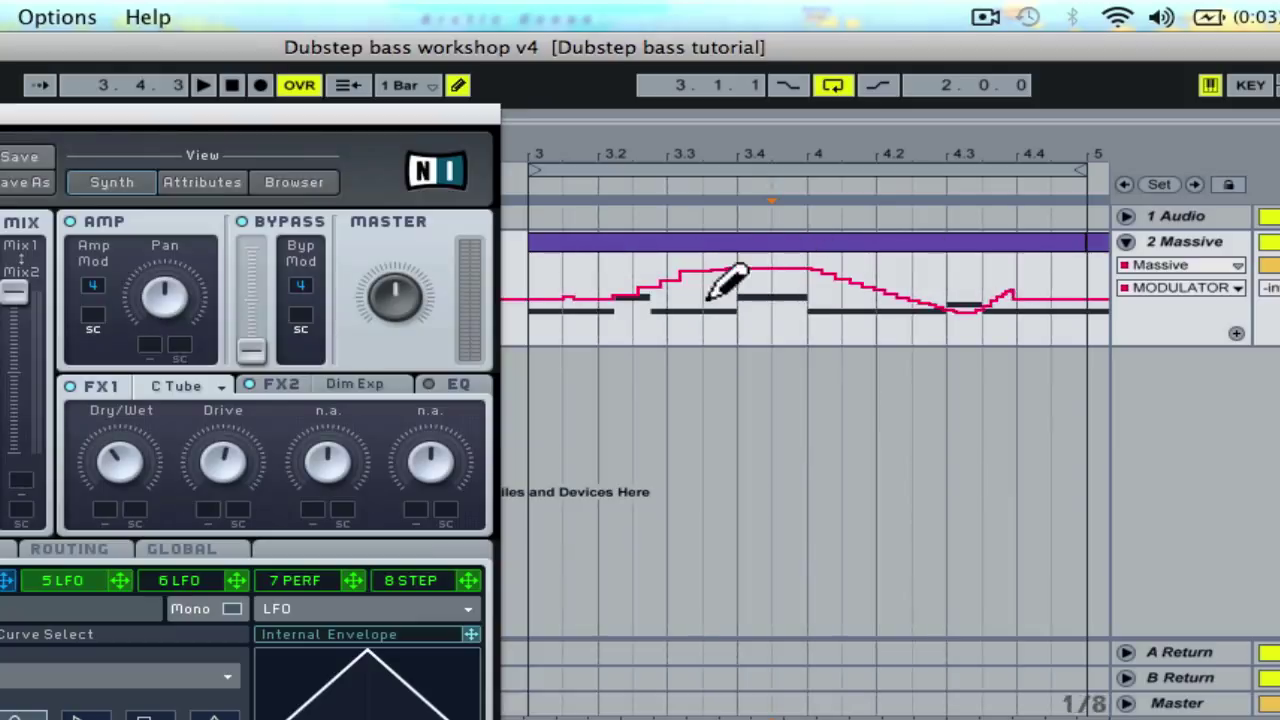
Undo the drawn modulator automation and turn off Draw Mode
key("super+z")
key("super+z")
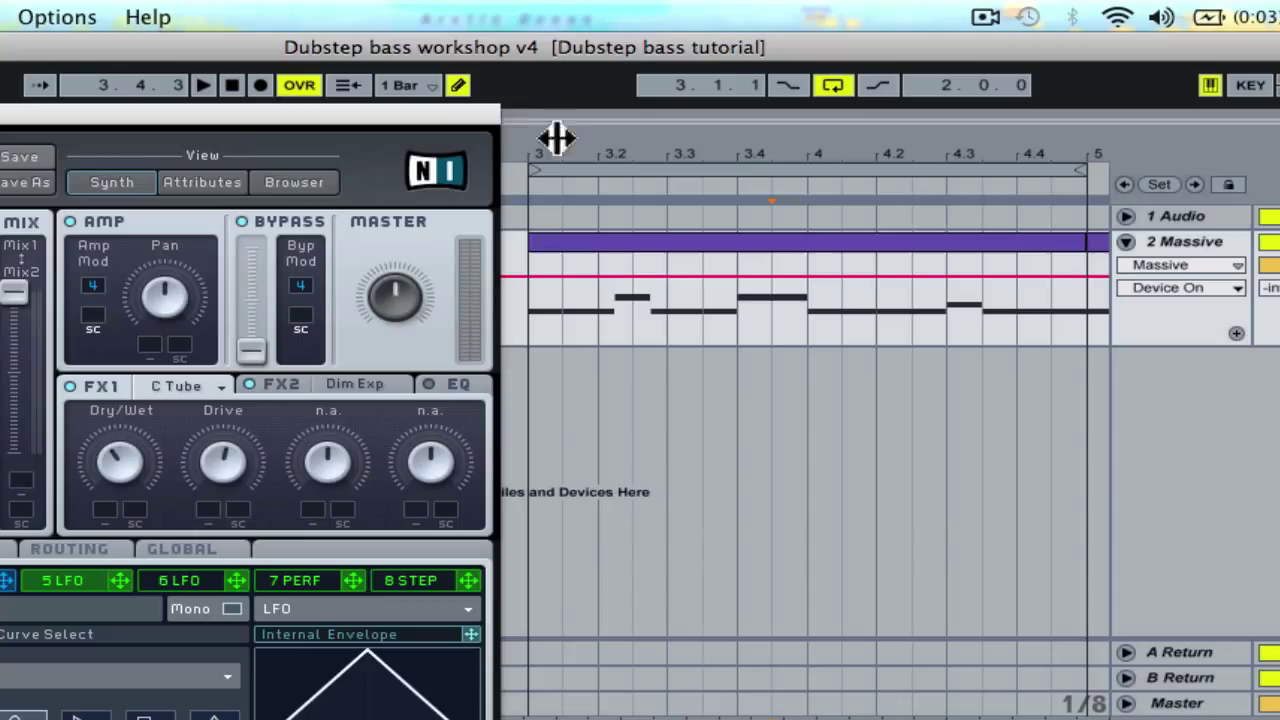
left_click(461, 83)
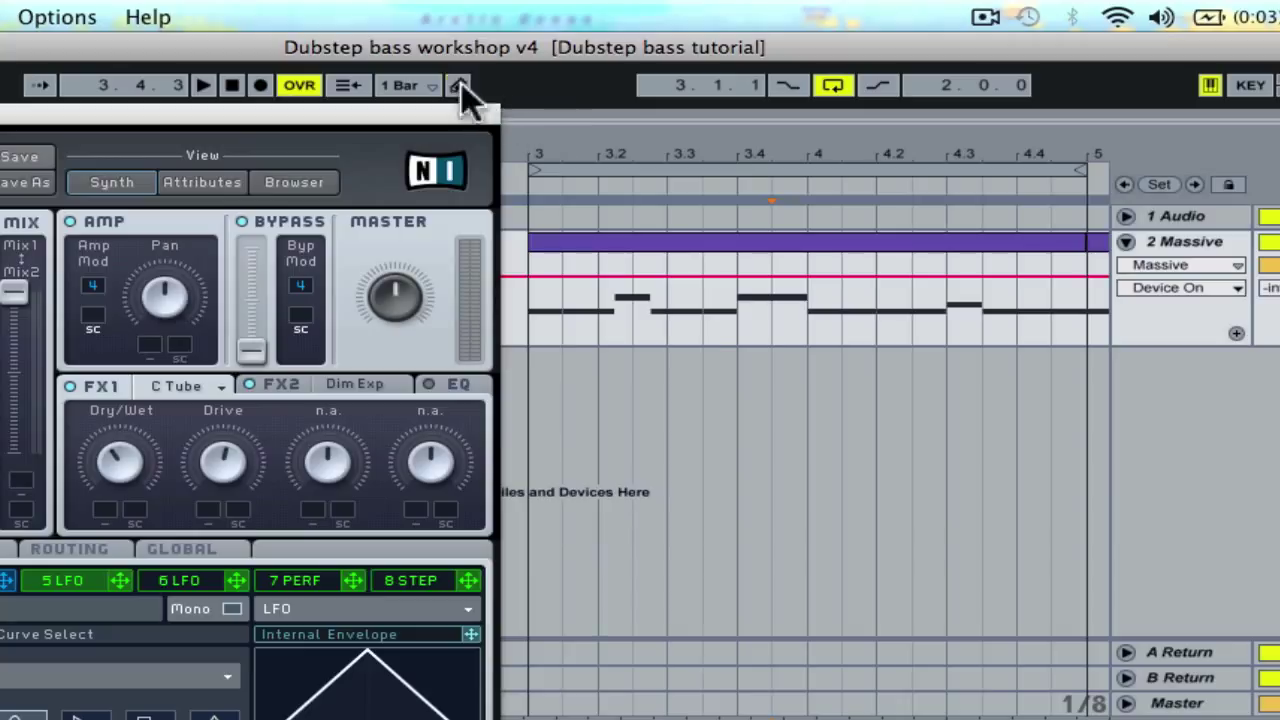
Try adding breakpoints to the modulator envelope around bar 4 and raising the line between them, and undo the edits
left_click(714, 275)
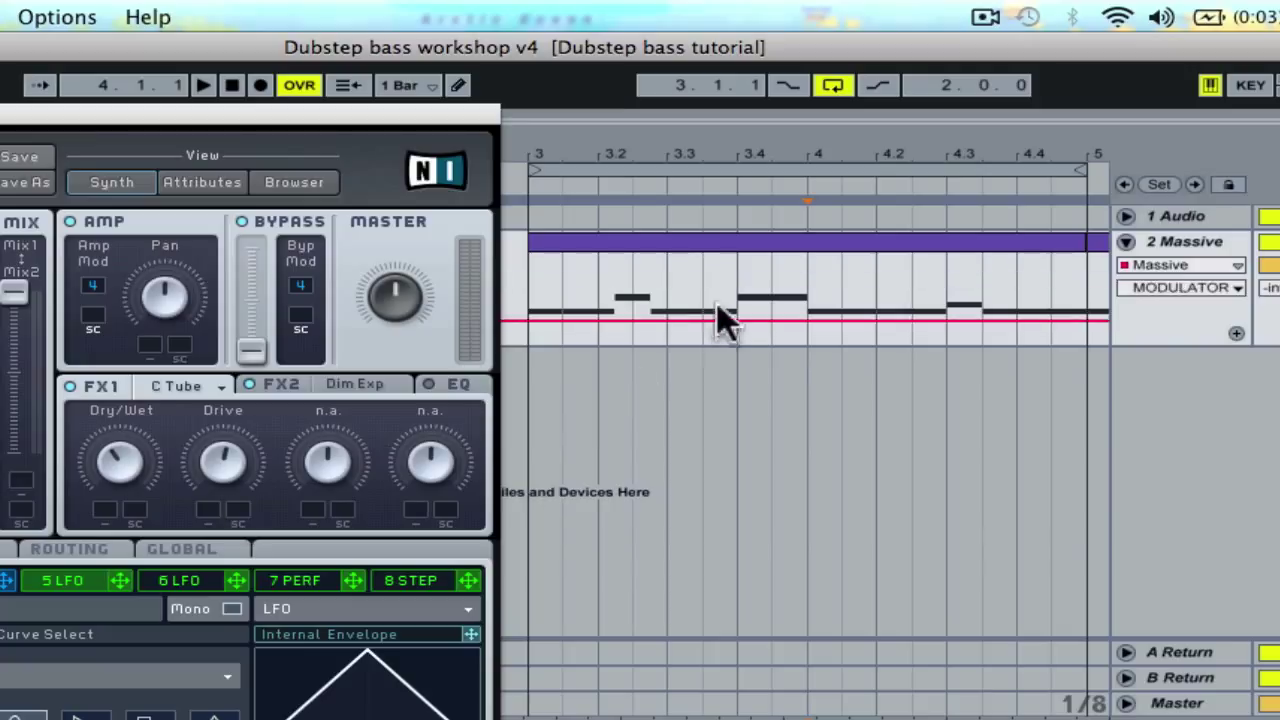
left_click(723, 320)
left_click(809, 320)
left_click_drag(775, 319, 762, 266)
key("super+z")
key("super+z")
key("super+z")
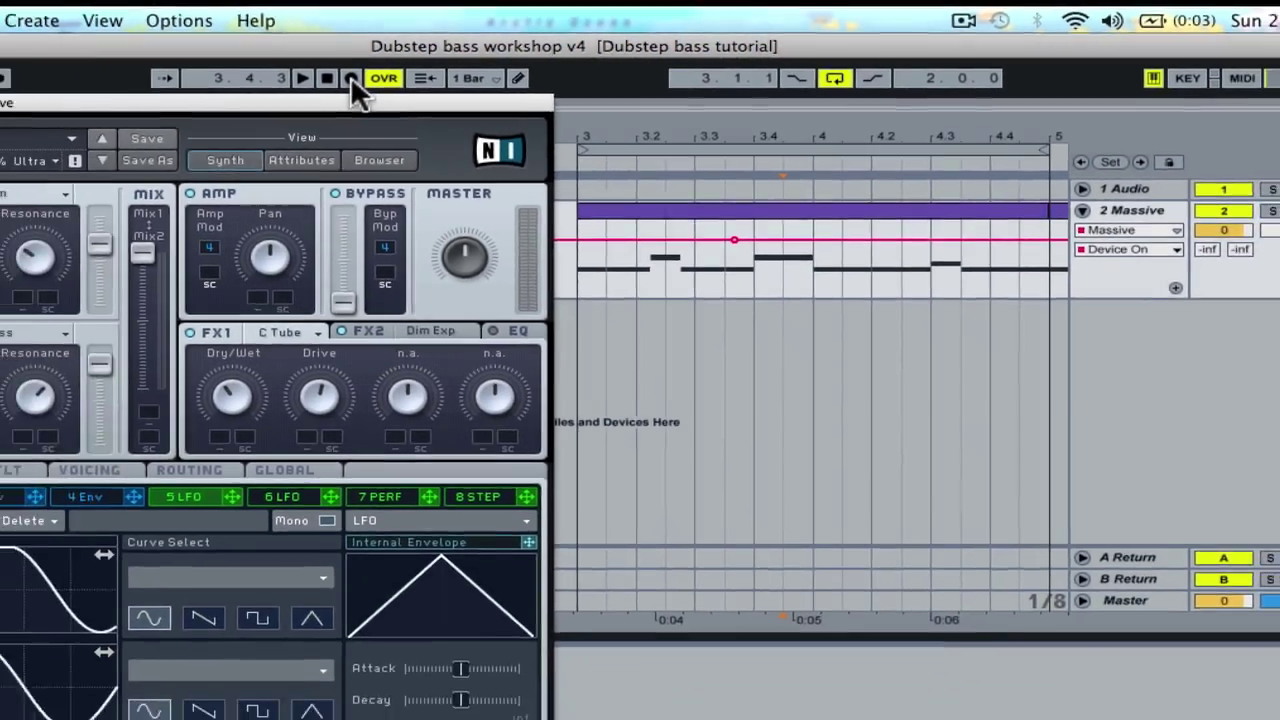
Record live automation of the LFO 5 Rate knob by turning it up during arrangement recording
left_click(287, 83)
left_click(233, 83)
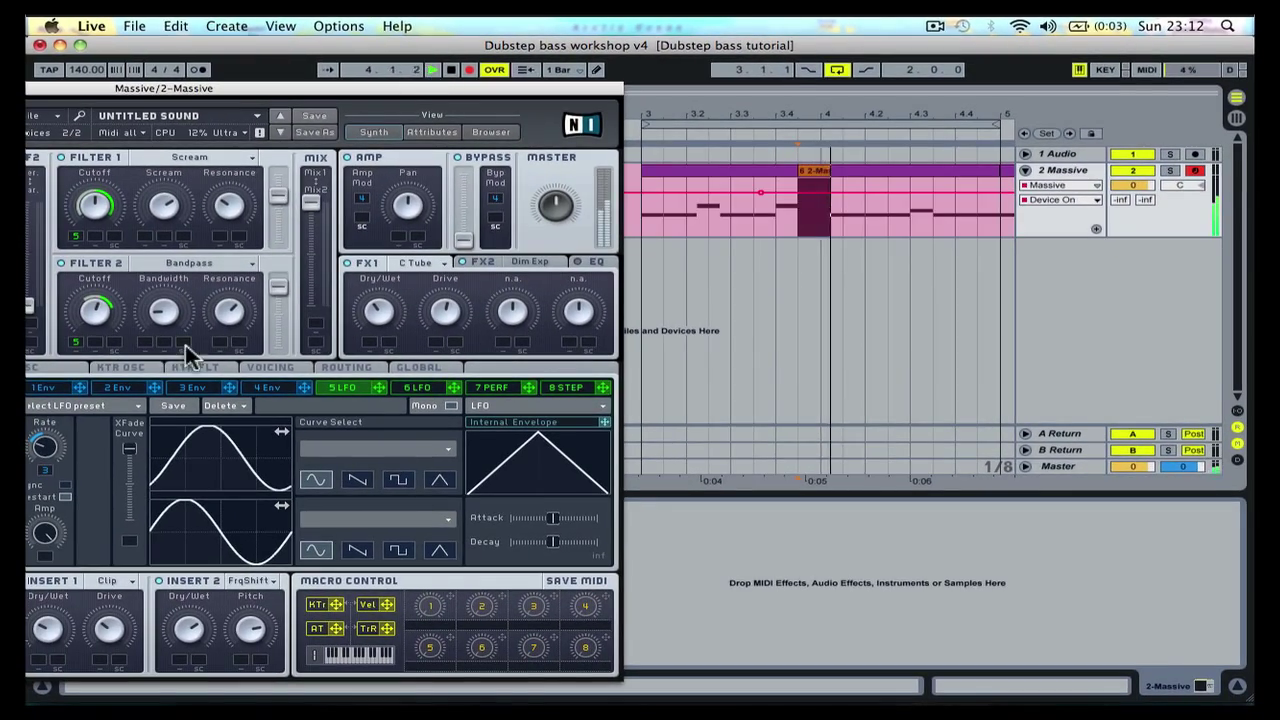
left_click(49, 445)
mouse_move(49, 445)
left_mouse_down()
mouse_move(45, 414)
mouse_move(45, 430)
left_mouse_up()
key("space")
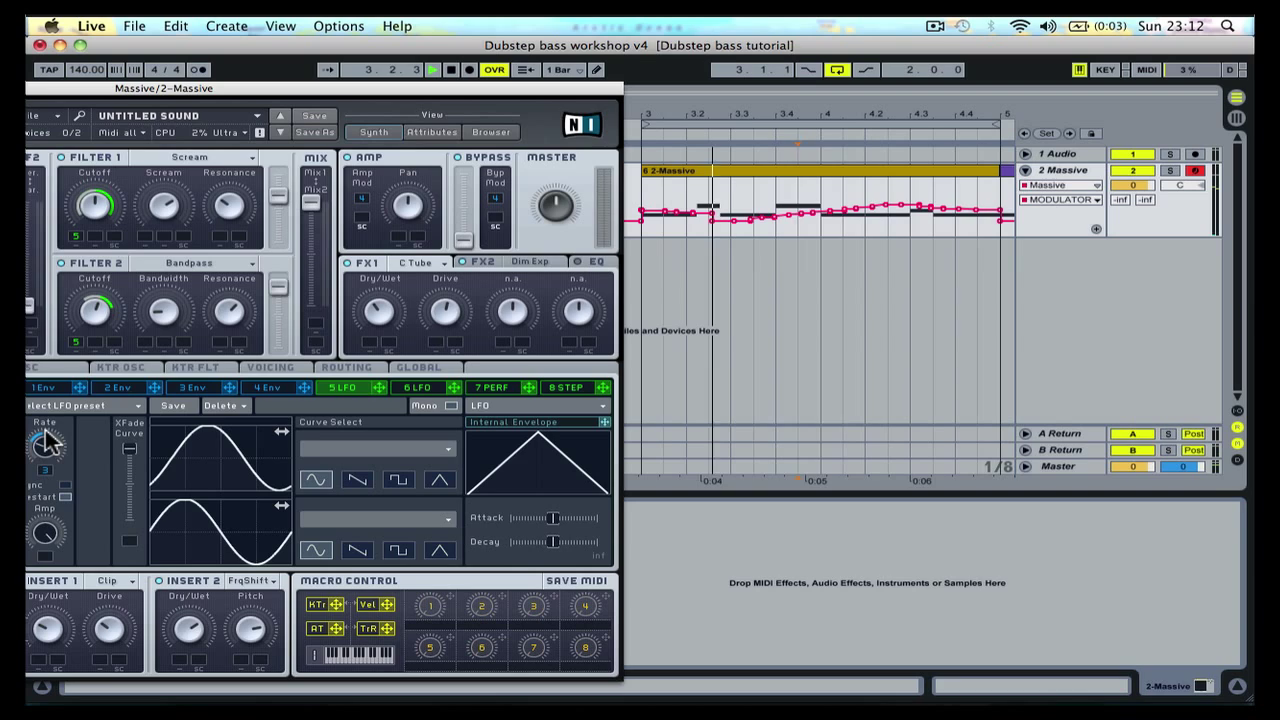
Play back the recorded Rate automation and undo the recording
key("space")
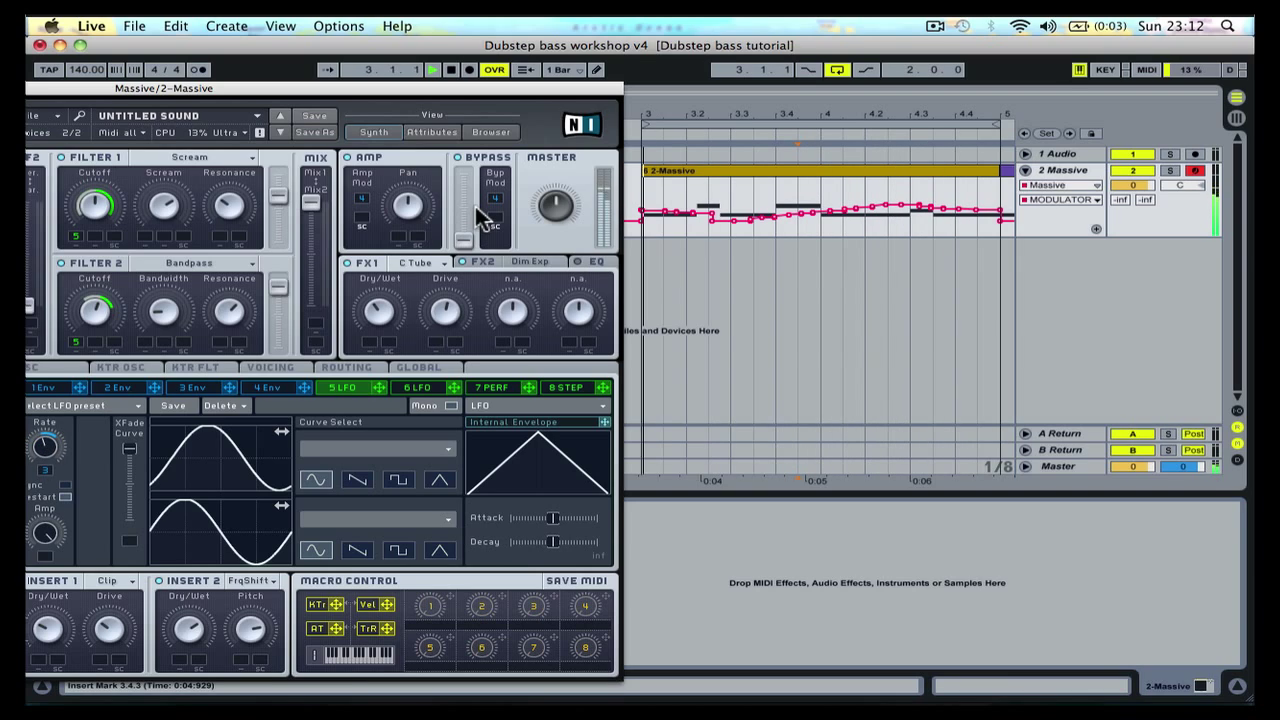
key("space")
key("super+z")
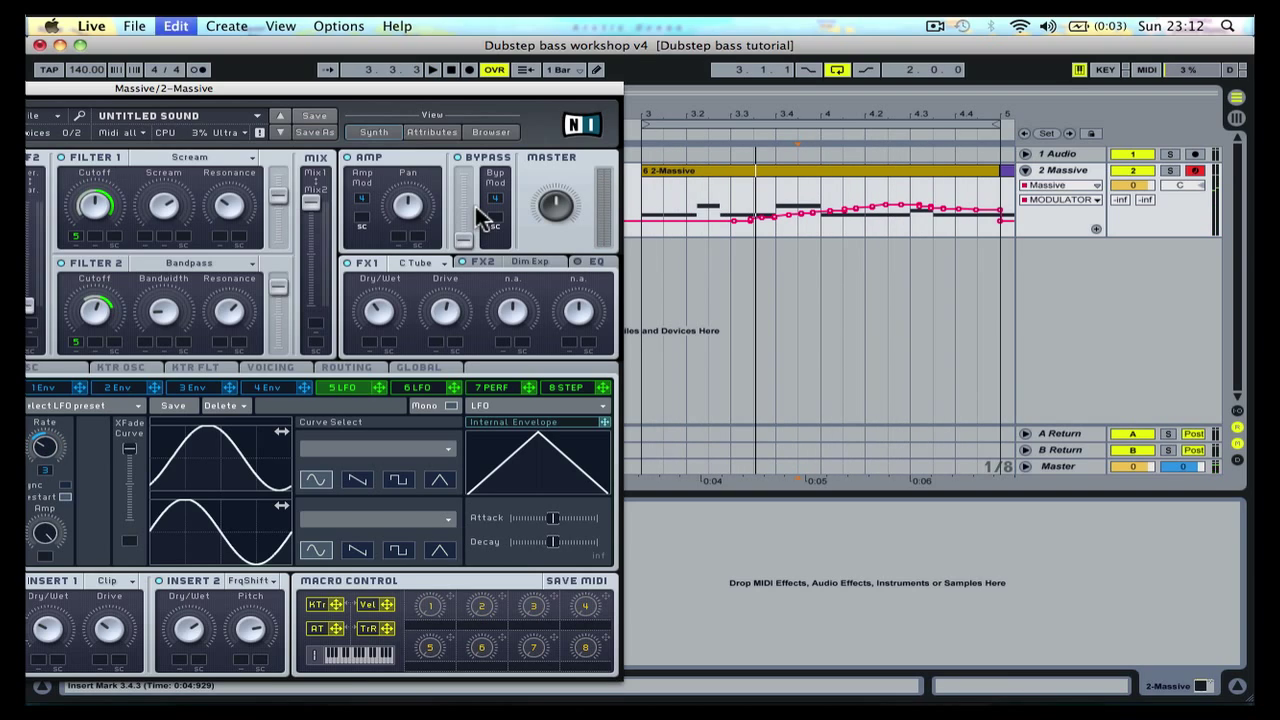
key("super+z")
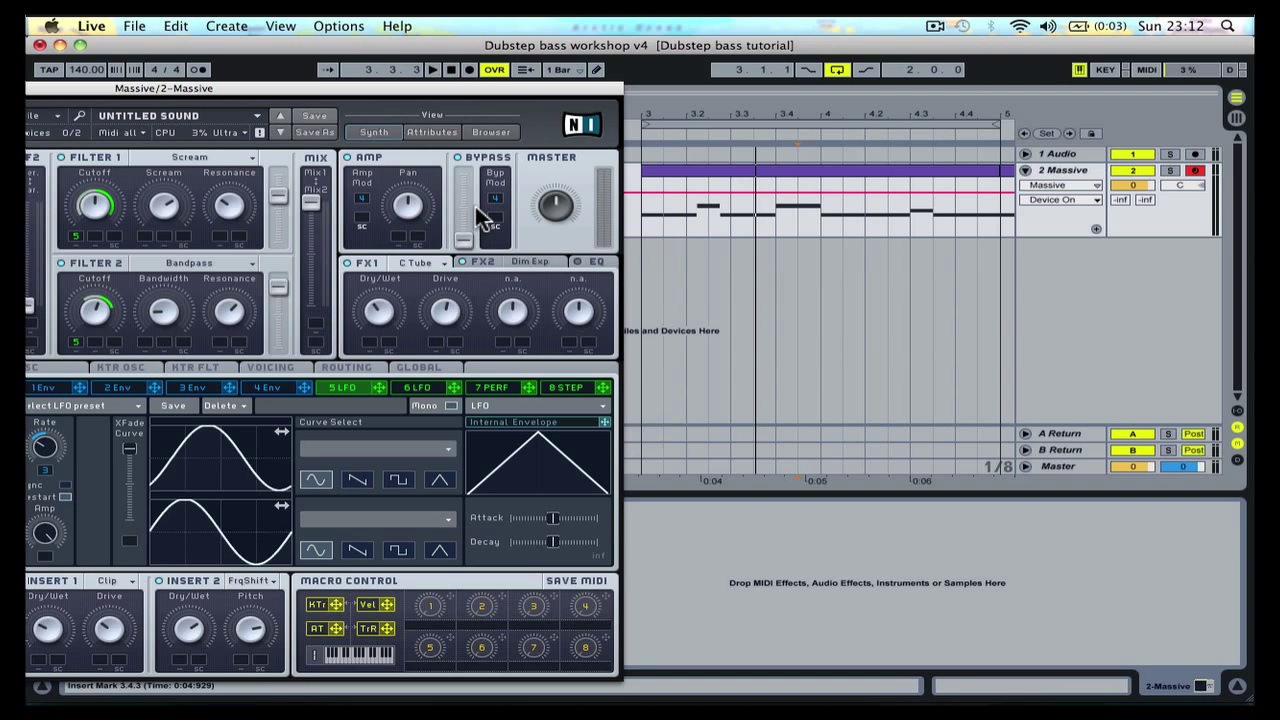
Record another live take of LFO 5 Rate automation over the looped bars
left_click(469, 70)
left_click(525, 70)
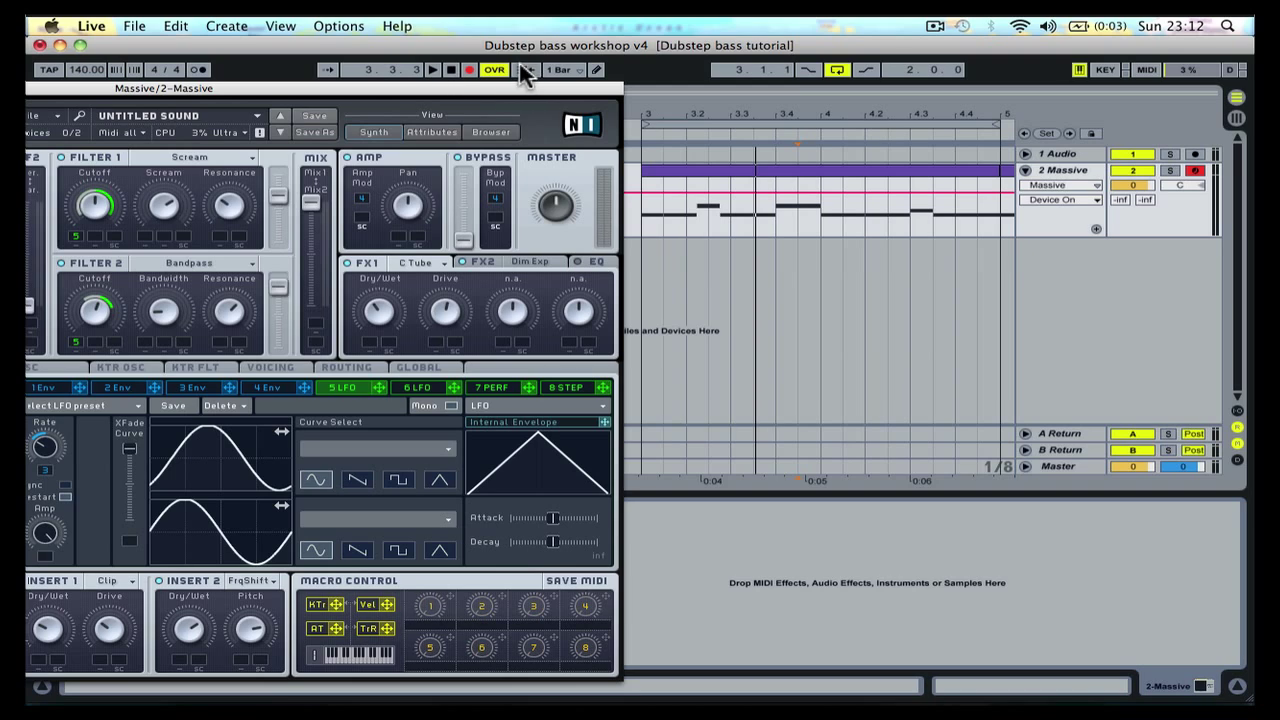
left_click(433, 70)
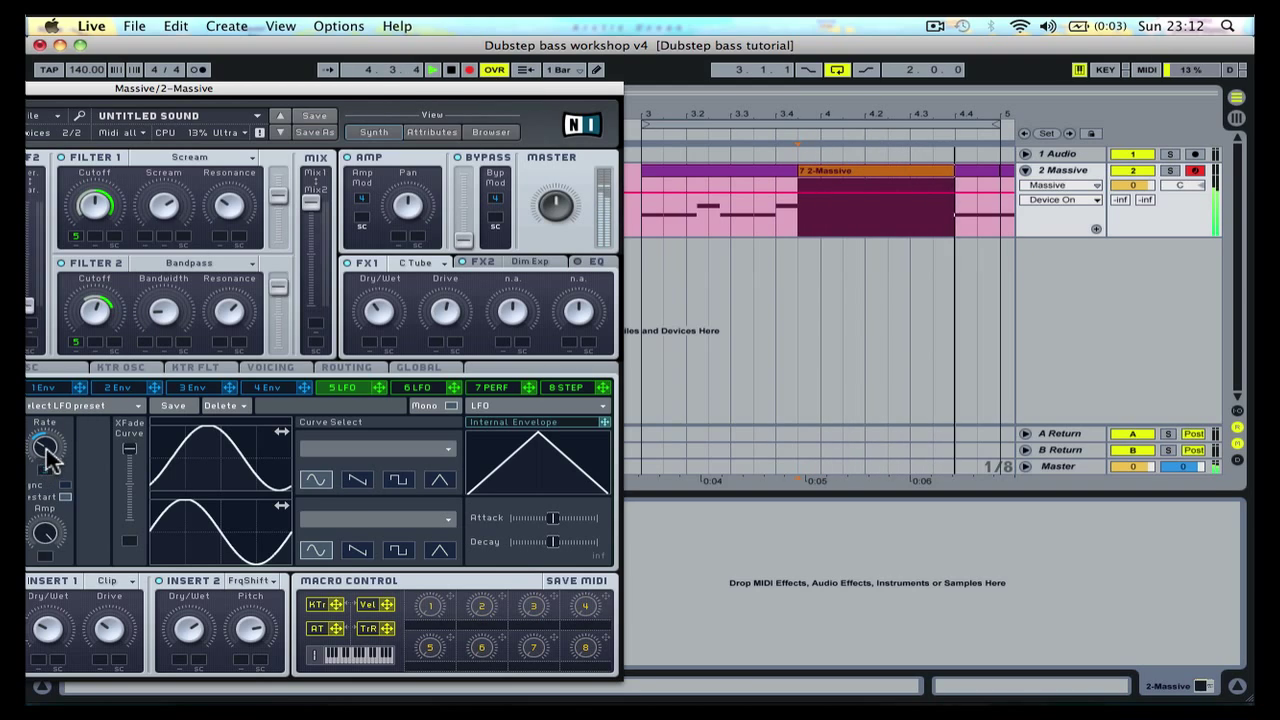
mouse_move(50, 460)
left_mouse_down()
mouse_move(46, 391)
mouse_move(46, 412)
left_mouse_up()
key("space")
Re-enable the overridden Rate automation during playback and undo the second recorded take
key("space")
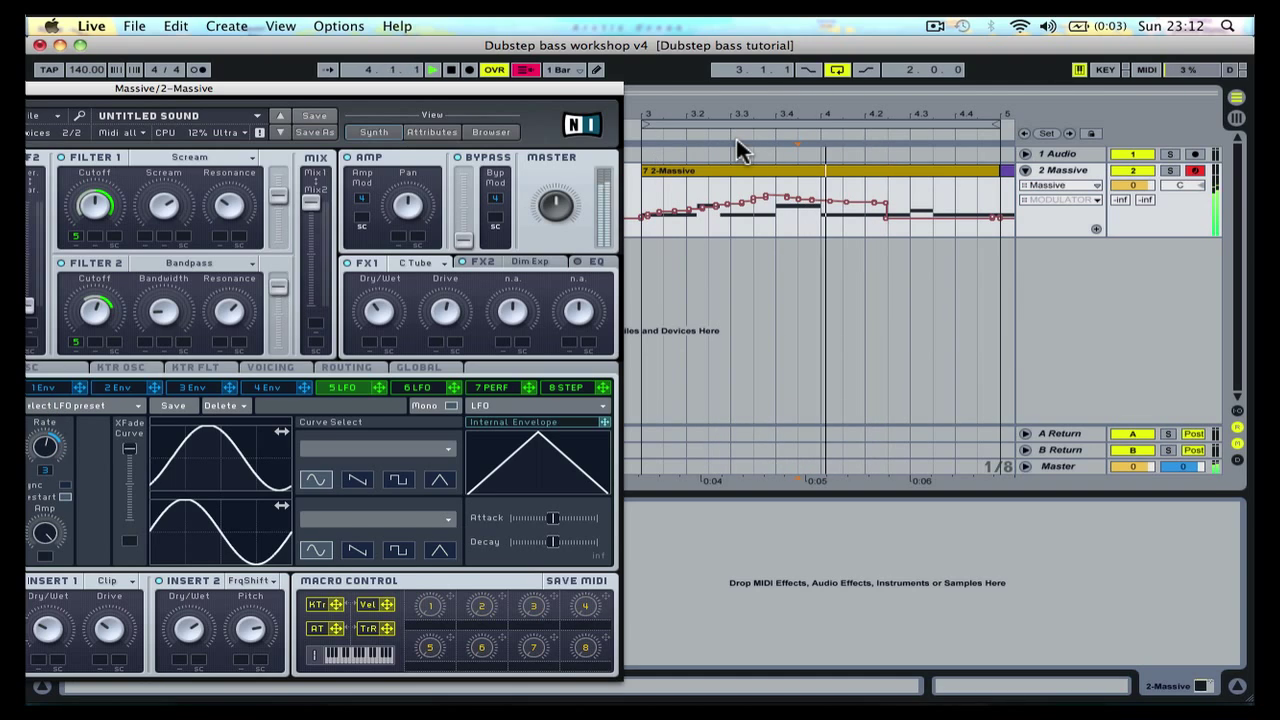
left_click(527, 70)
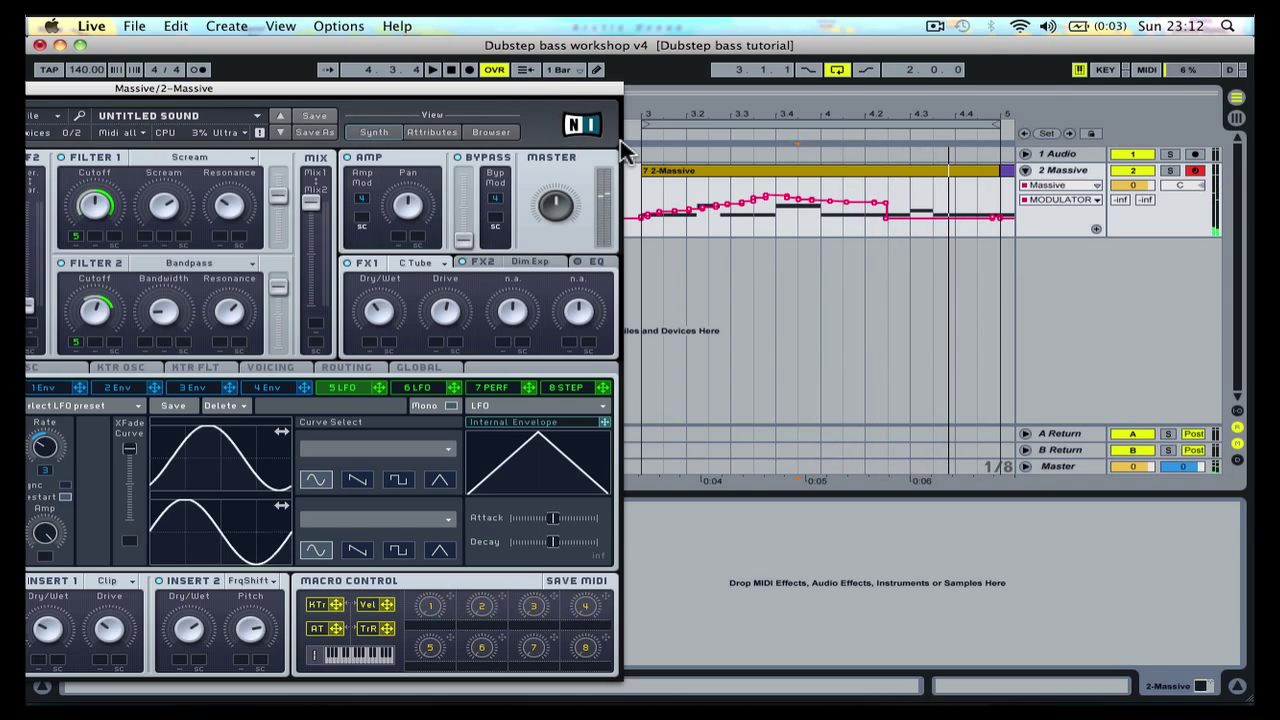
key("super+z")
key("super+z")
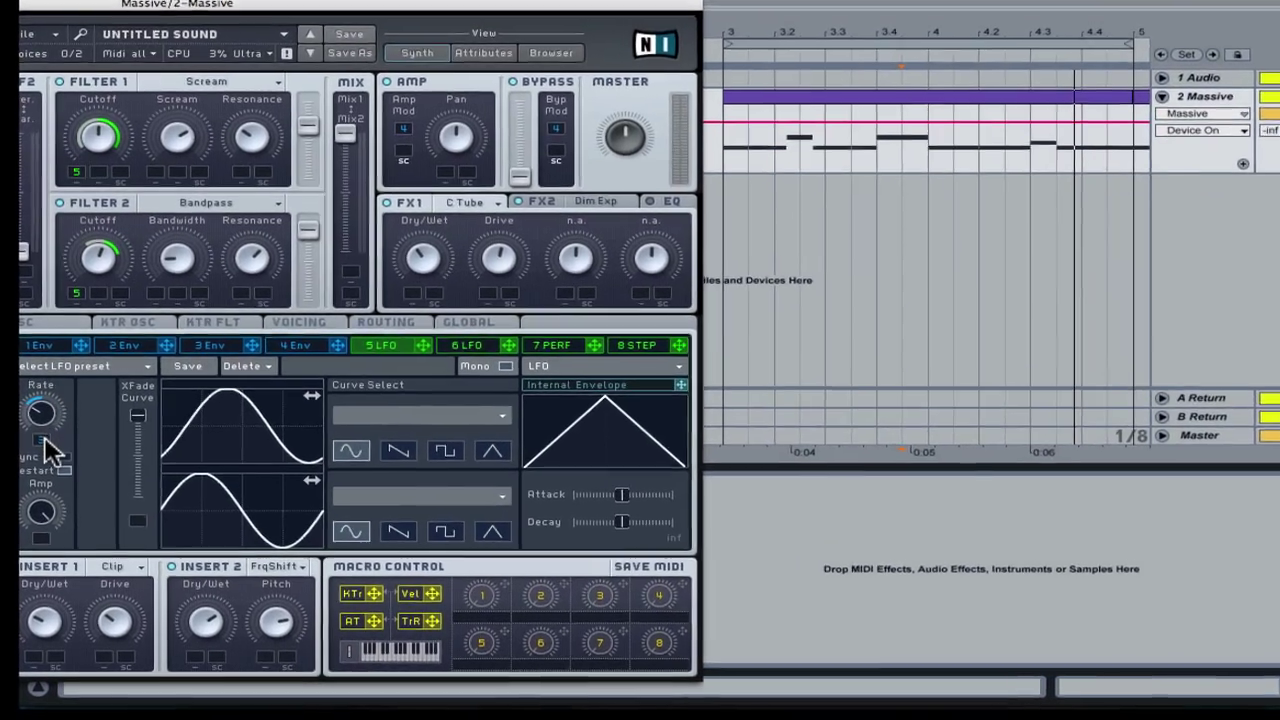
Turn off the modulation assigned to the LFO 5 Rate knob and undo the last change to the Rate
left_click(45, 440)
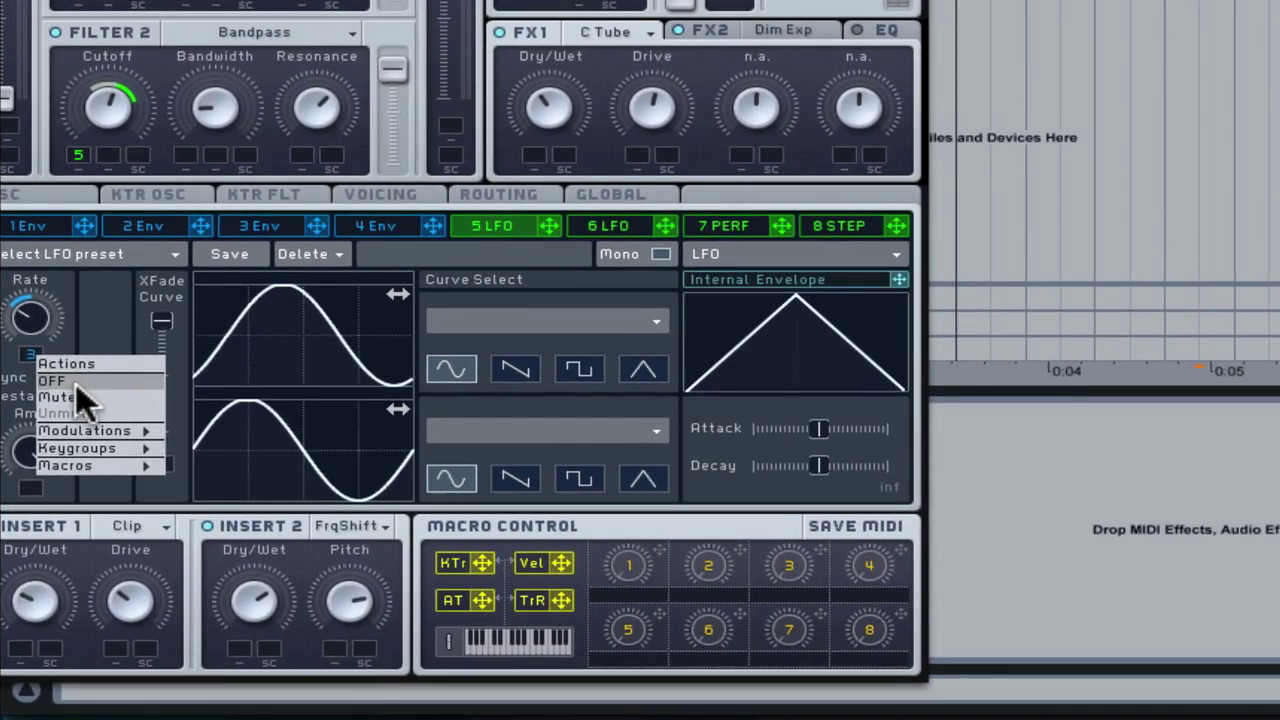
left_click(76, 384)
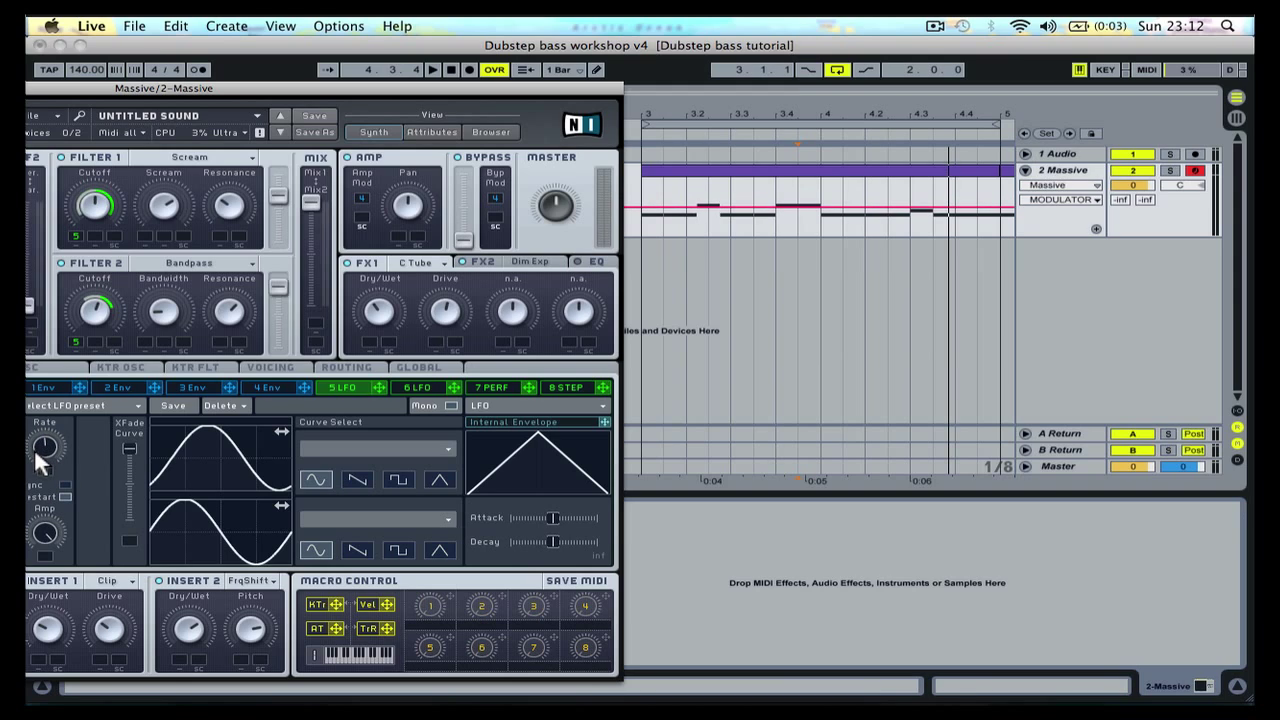
left_click(176, 27)
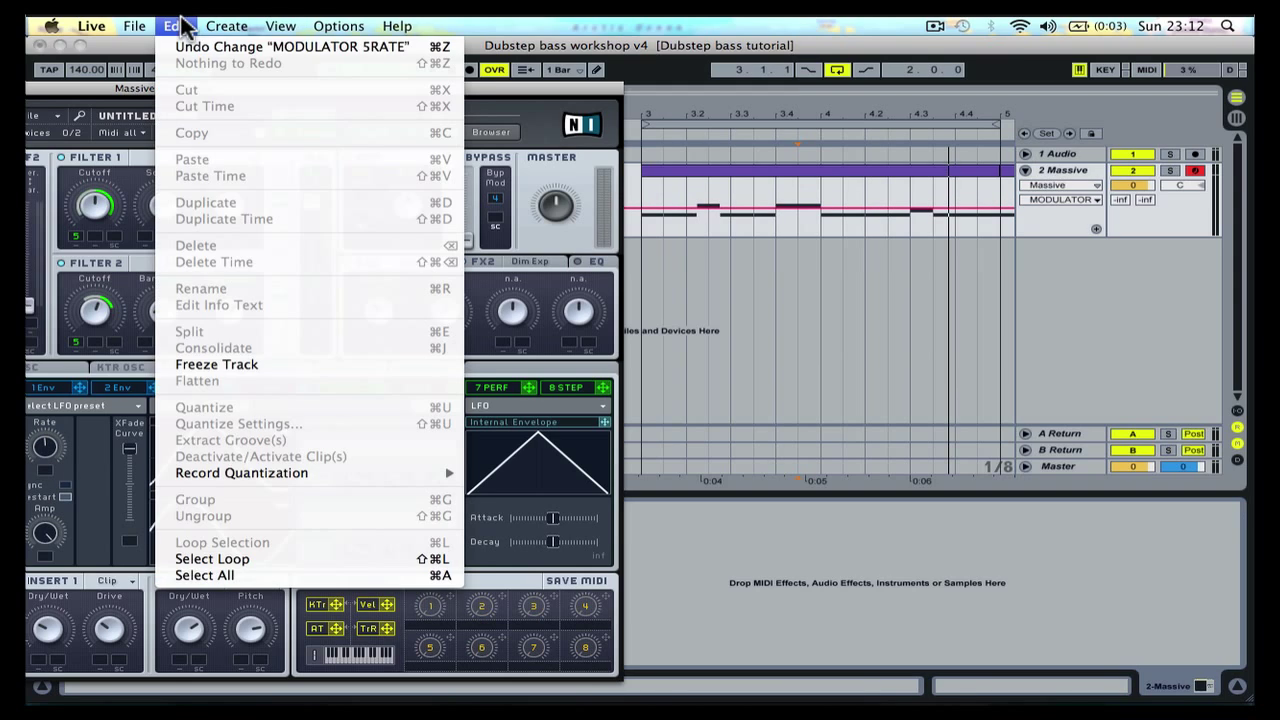
left_click(198, 47)
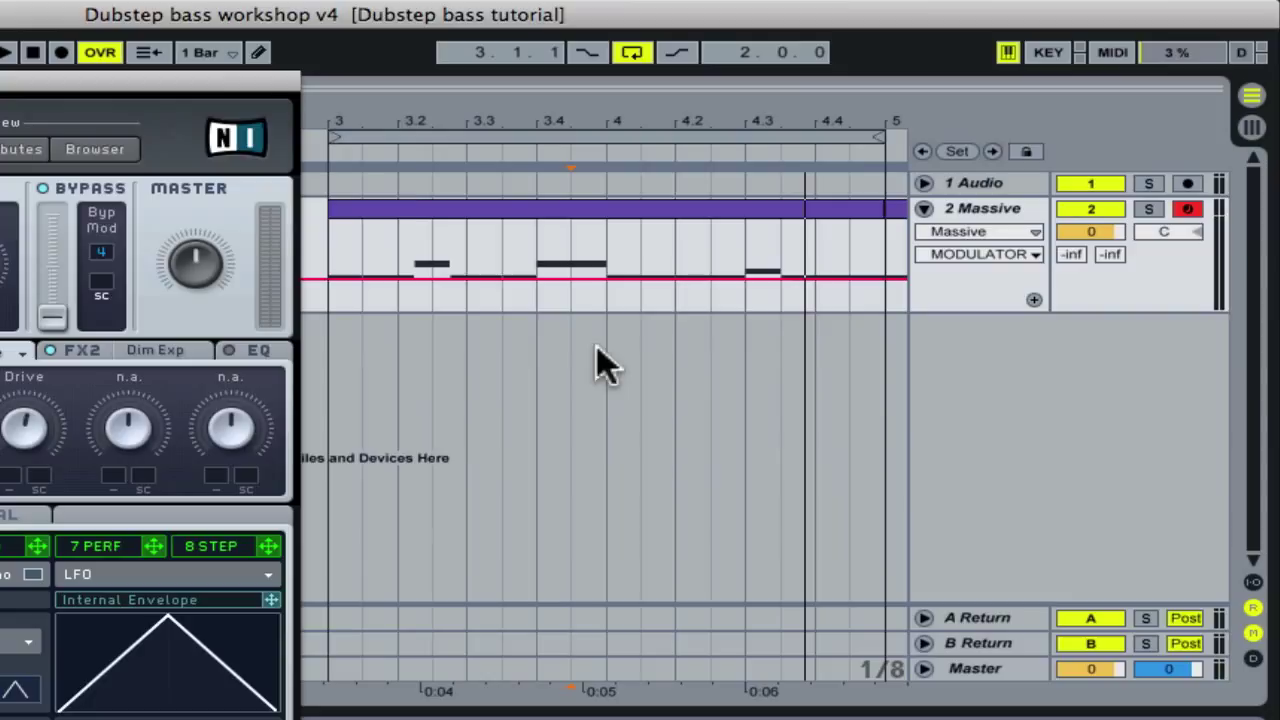
Add breakpoints to the Rate envelope at bars 3 and 5 with a raised peak at 3.4, and play the loop
left_click(329, 279)
left_click(885, 272)
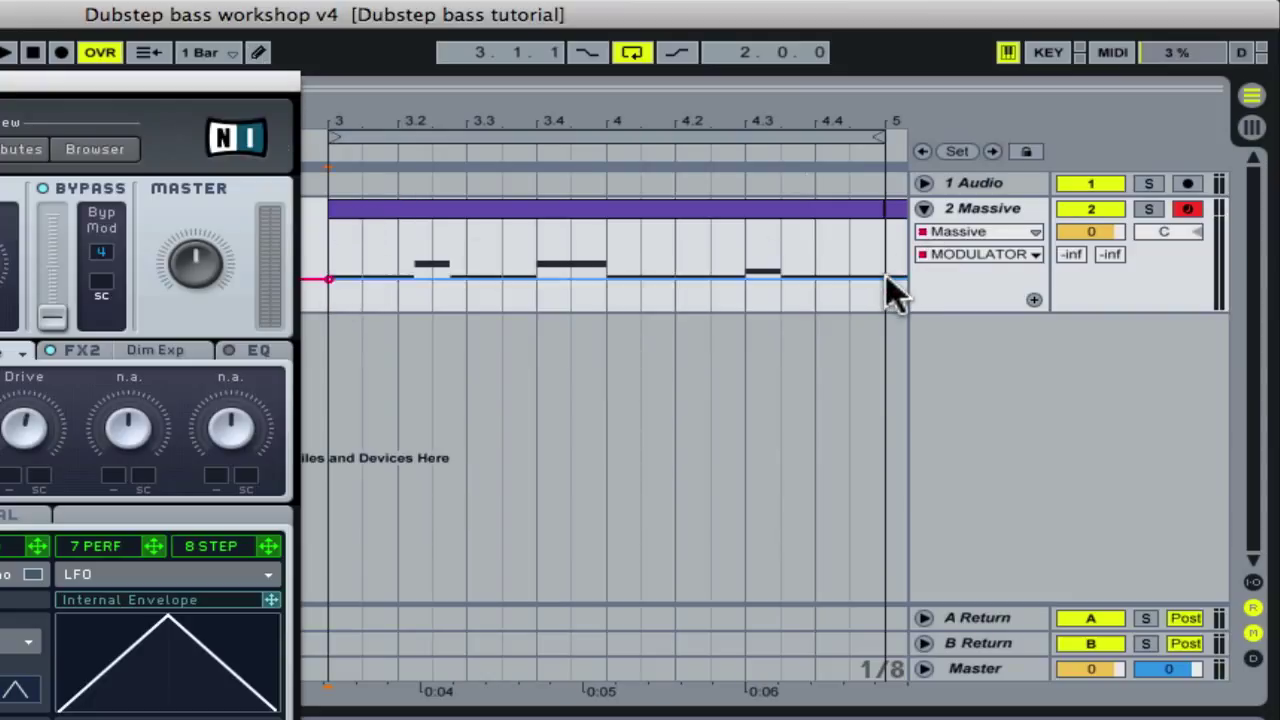
left_click(885, 277)
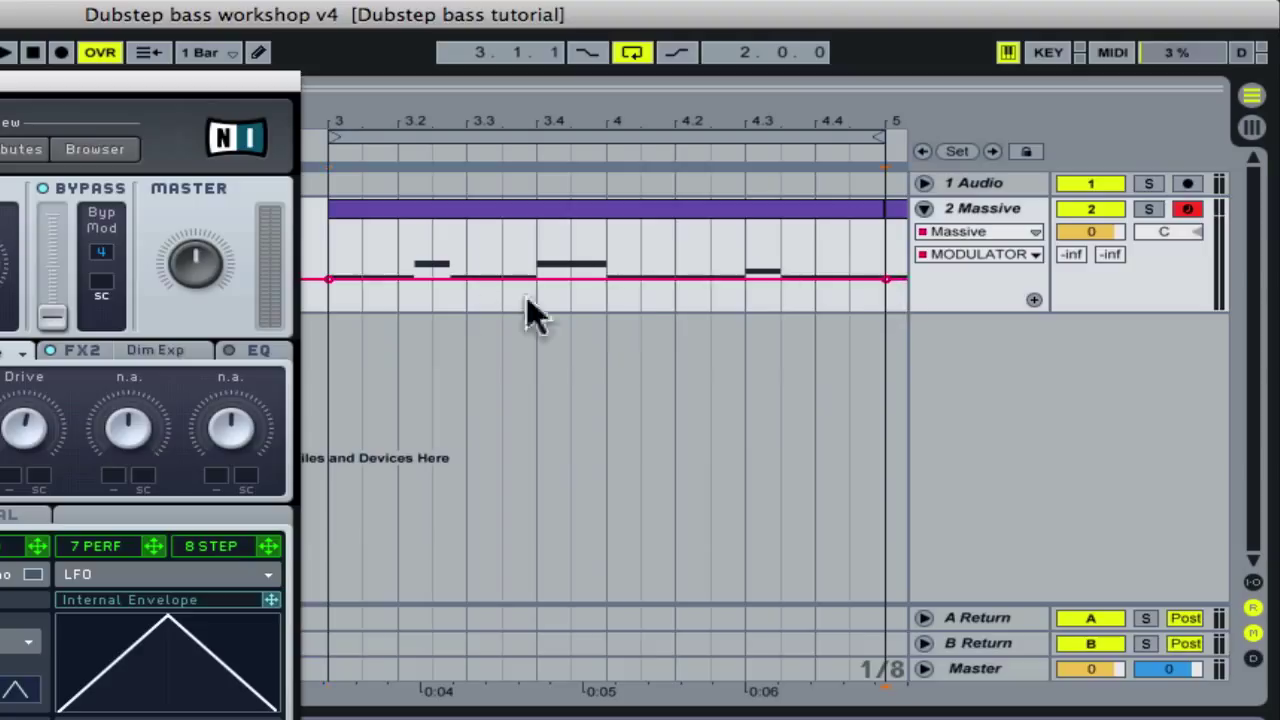
left_click_drag(480, 278, 536, 245)
key("space")
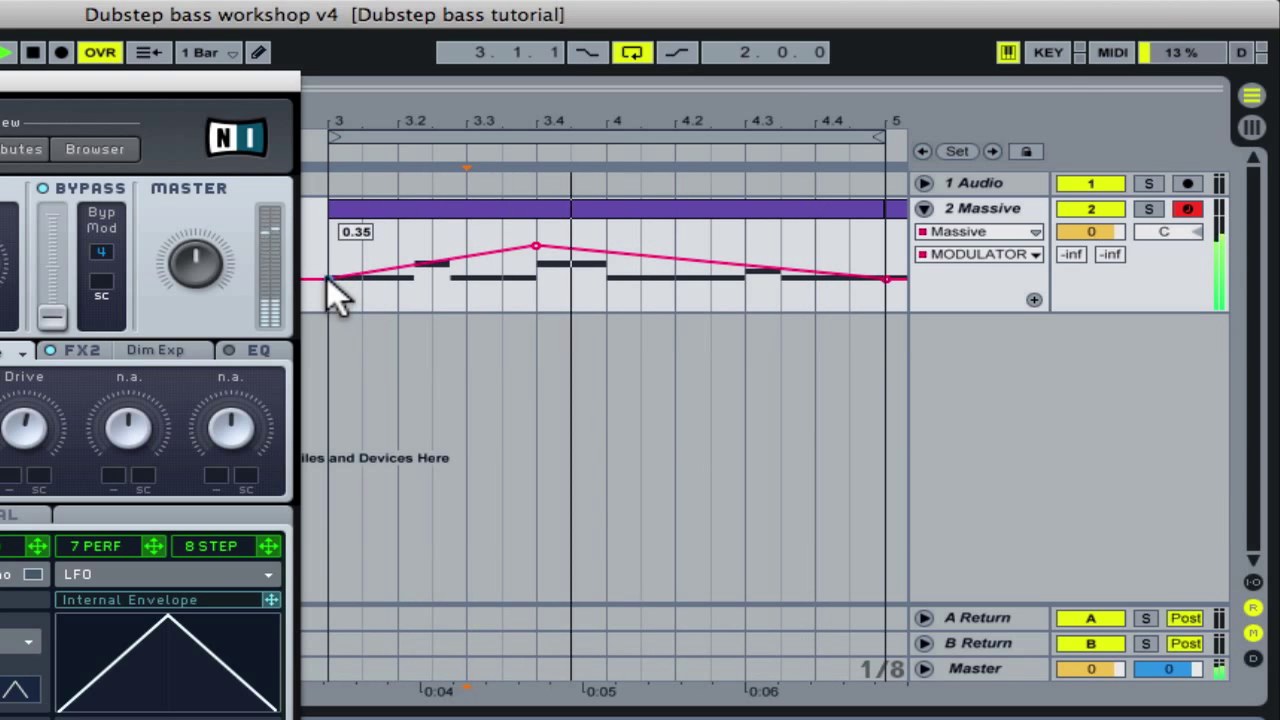
Raise the Rate envelope's bar 3 breakpoint slightly, lower the 3.4 breakpoint to about 0.59, and add a higher peak just before bar 4
left_click_drag(331, 278, 331, 270)
mouse_move(537, 248)
mouse_move(537, 248)
left_mouse_down()
mouse_move(598, 232)
mouse_move(527, 245)
mouse_move(532, 256)
left_mouse_up()
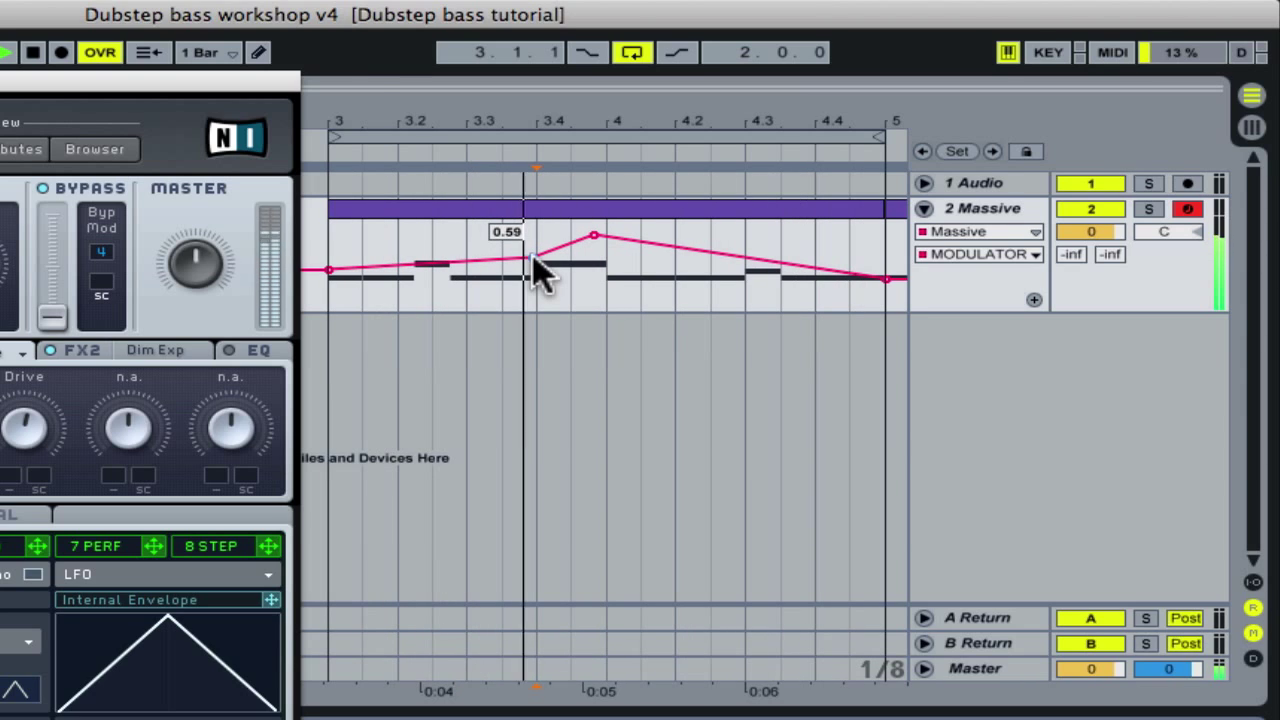
Draw raised Rate automation steps at 4.2 and across beat 3.2, and a lowered eighth-note step just before 3.4
left_click(258, 53)
left_click_drag(691, 257, 706, 235)
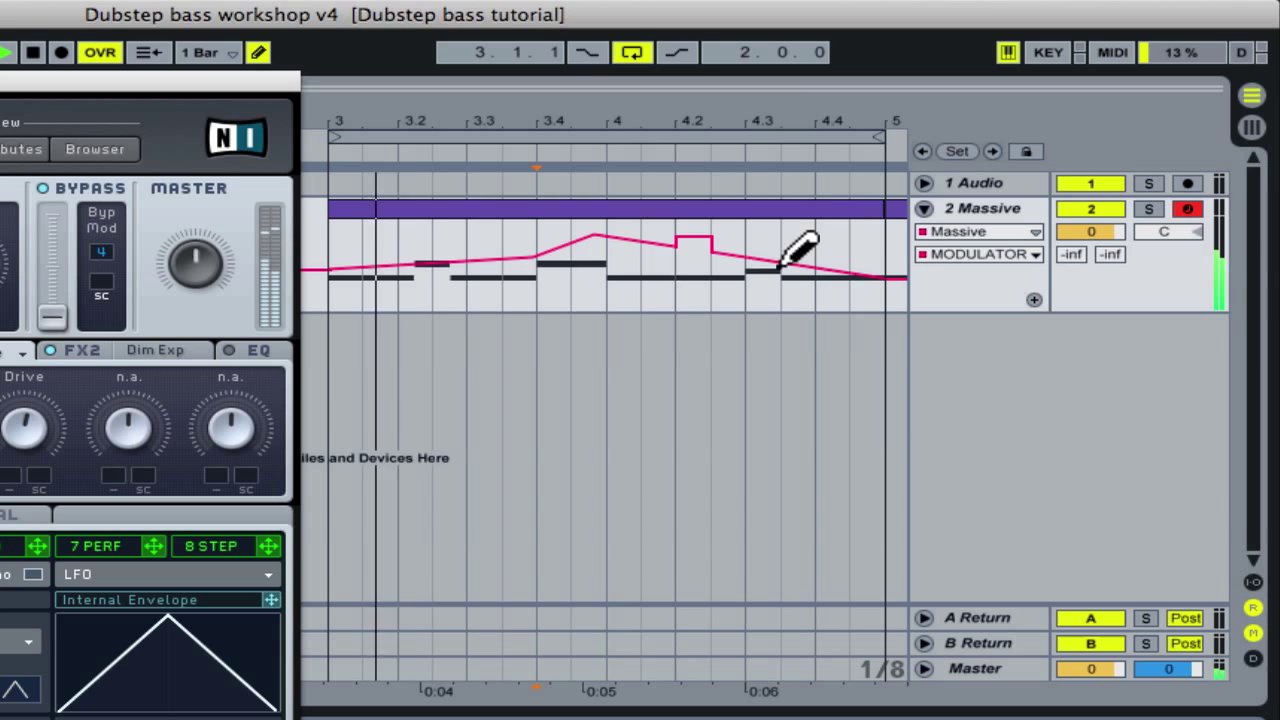
left_click_drag(535, 265, 512, 282)
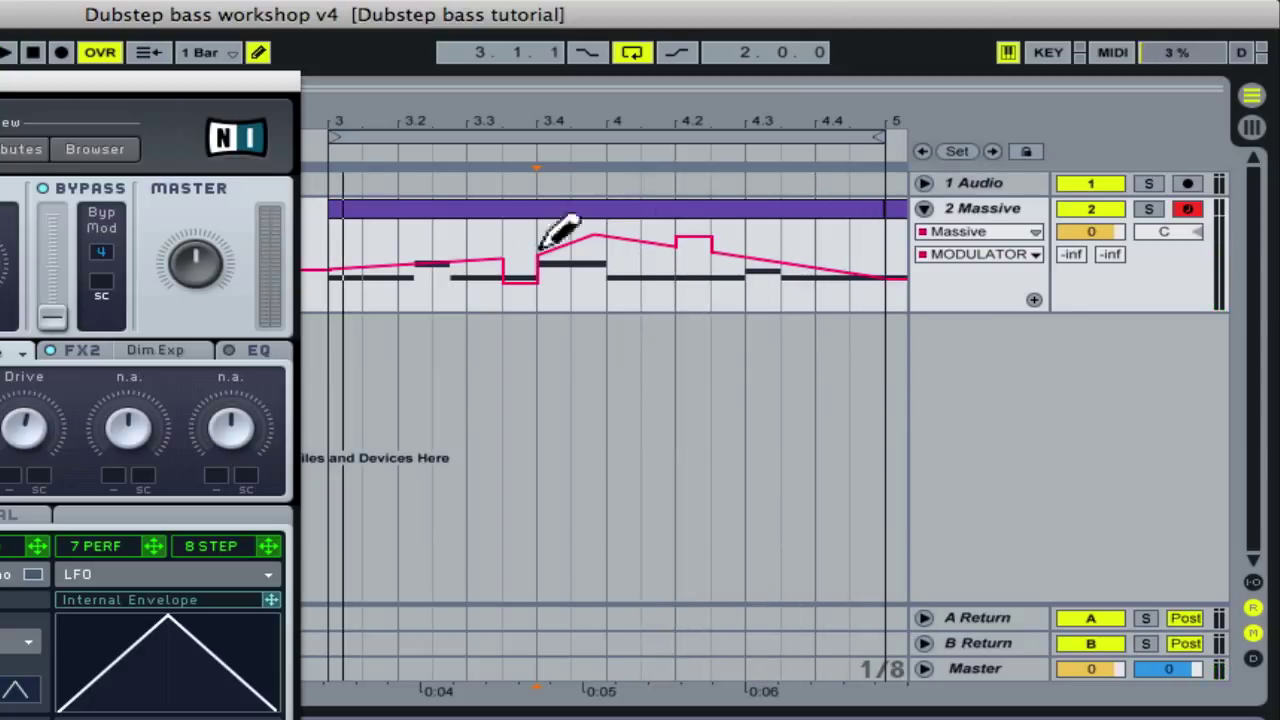
mouse_move(420, 238)
left_mouse_down()
mouse_move(423, 217)
mouse_move(452, 210)
mouse_move(447, 222)
left_mouse_up()
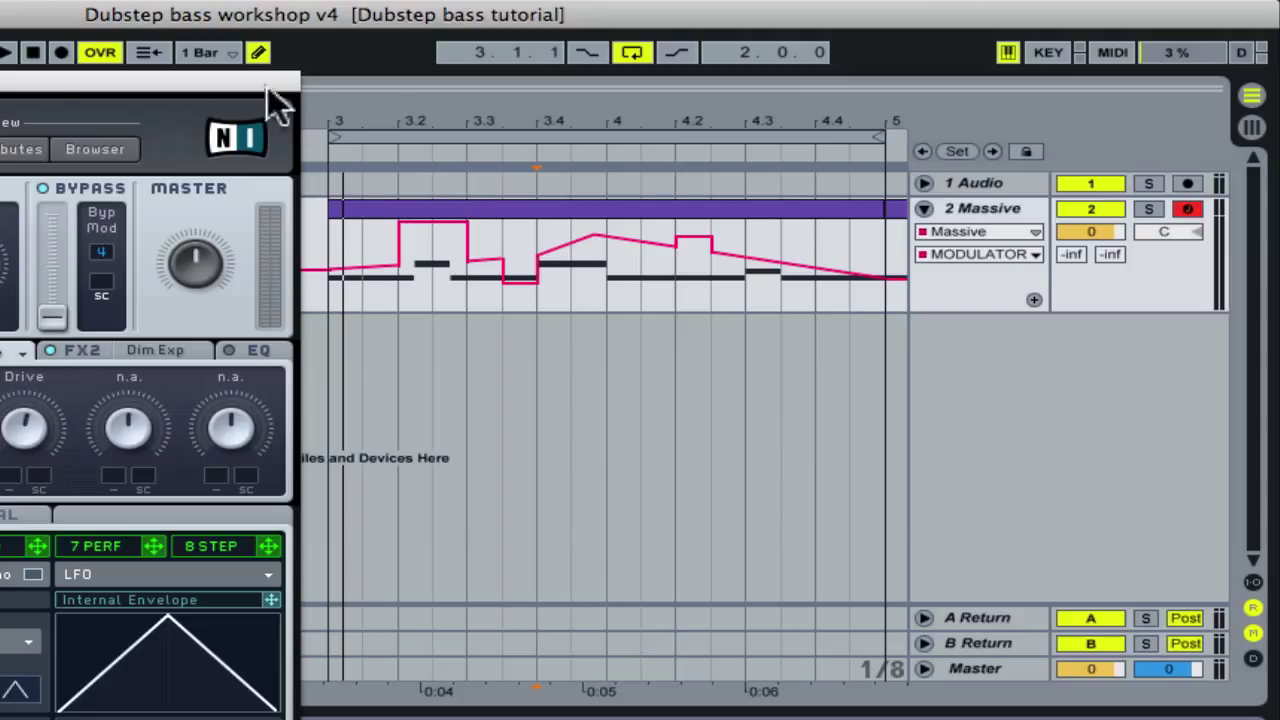
Leave Draw Mode and lower the Rate automation segment across beat 3.2 below the neighbouring steps during playback
left_click(259, 53)
left_click(430, 222)
key("space")
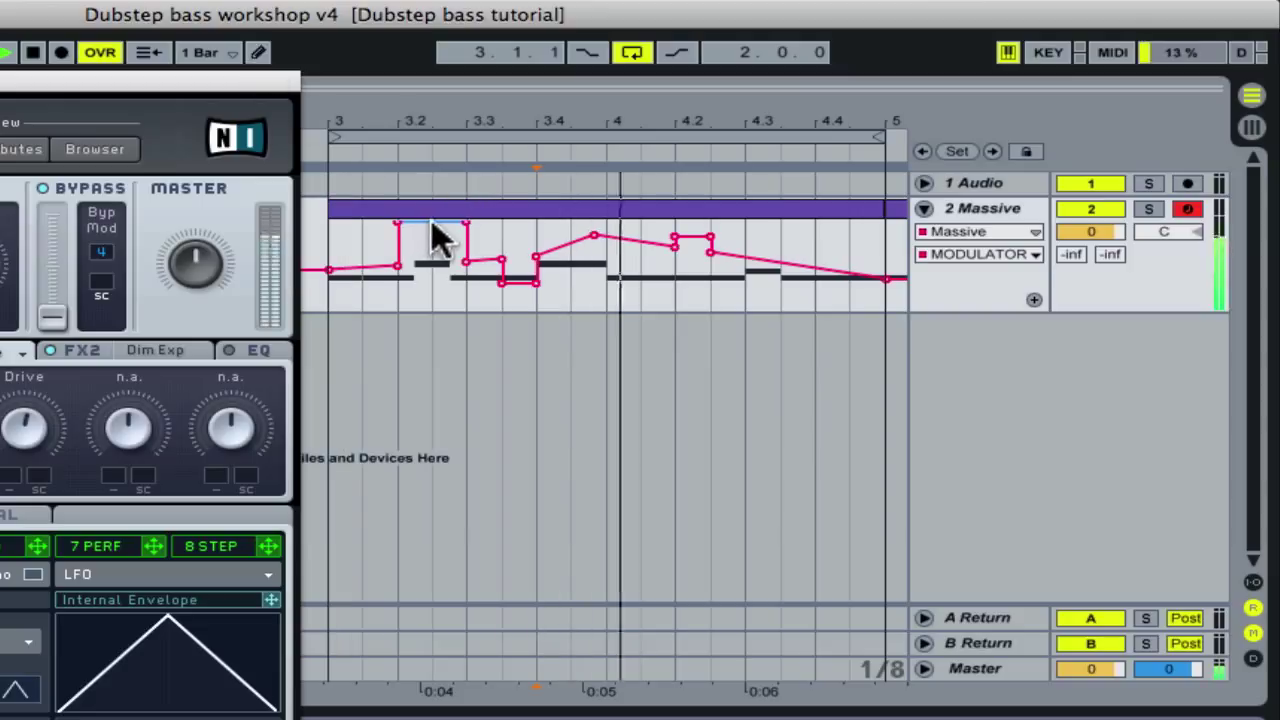
left_click_drag(430, 224, 431, 284)
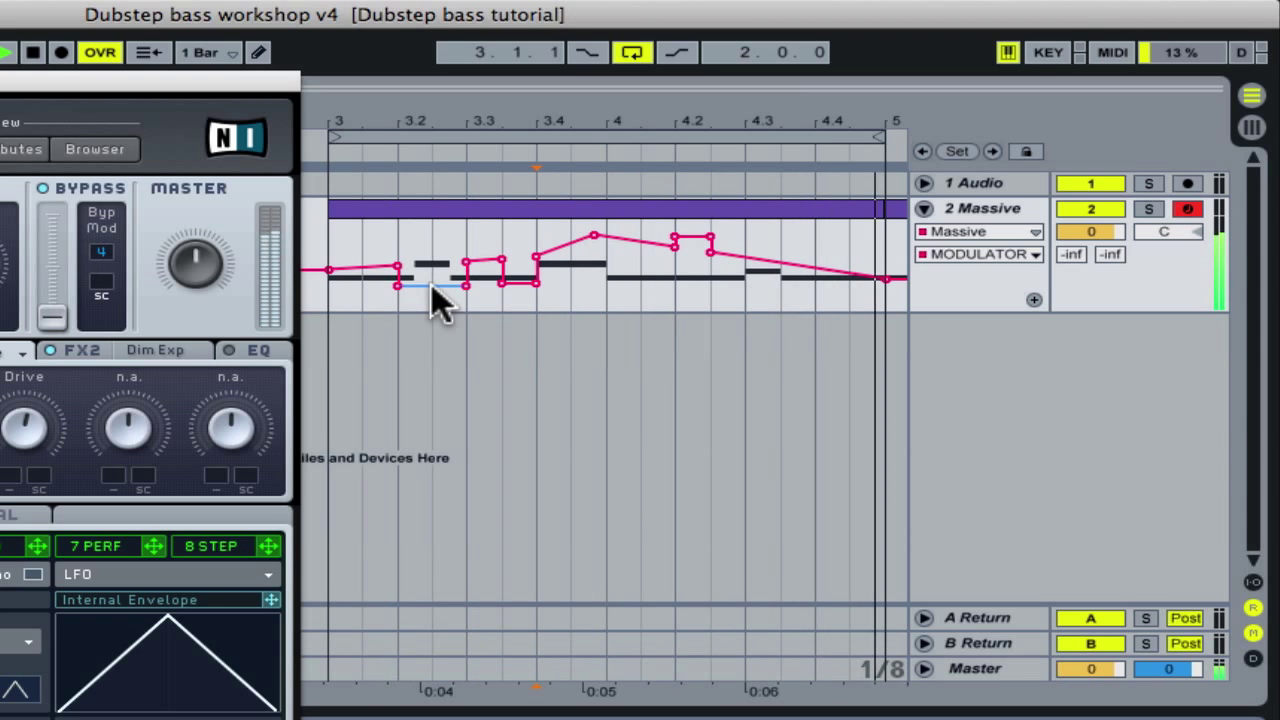
Duplicate the Massive clip spanning bars 3 and 4, and undo the duplication
left_click(473, 208)
key("ctrl+d")
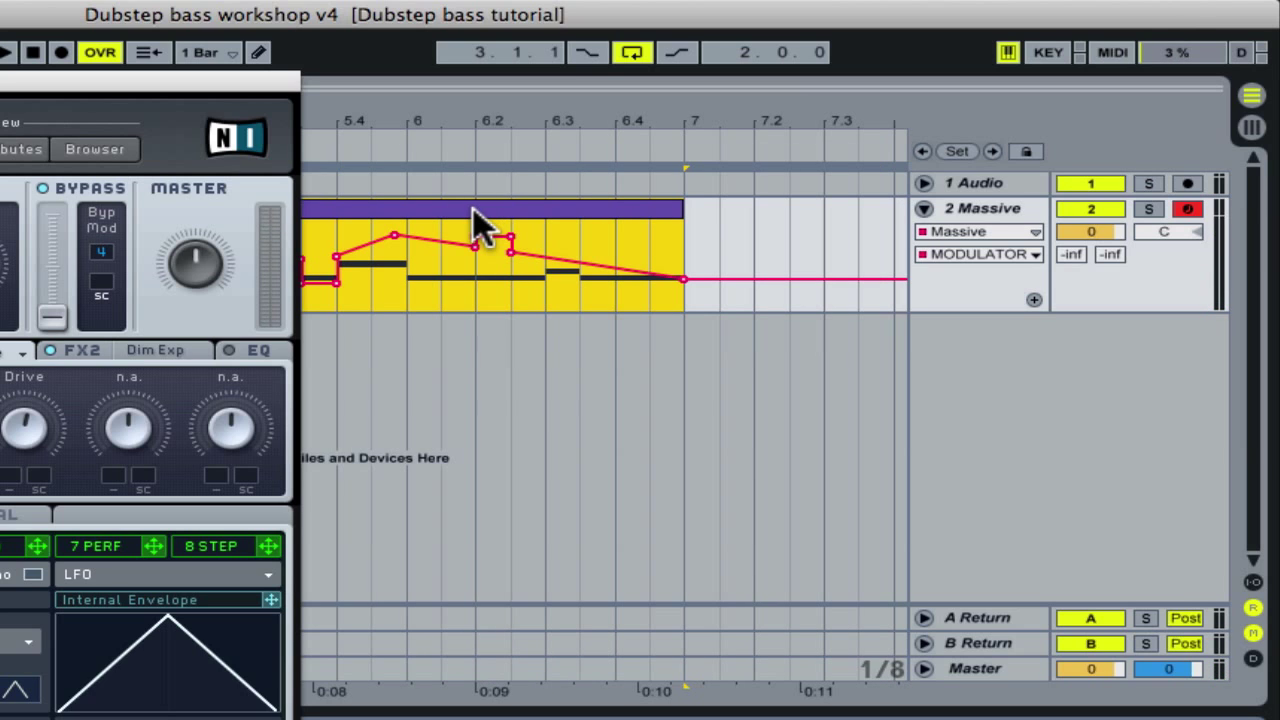
left_click_drag(471, 120, 735, 118)
key("super+z")
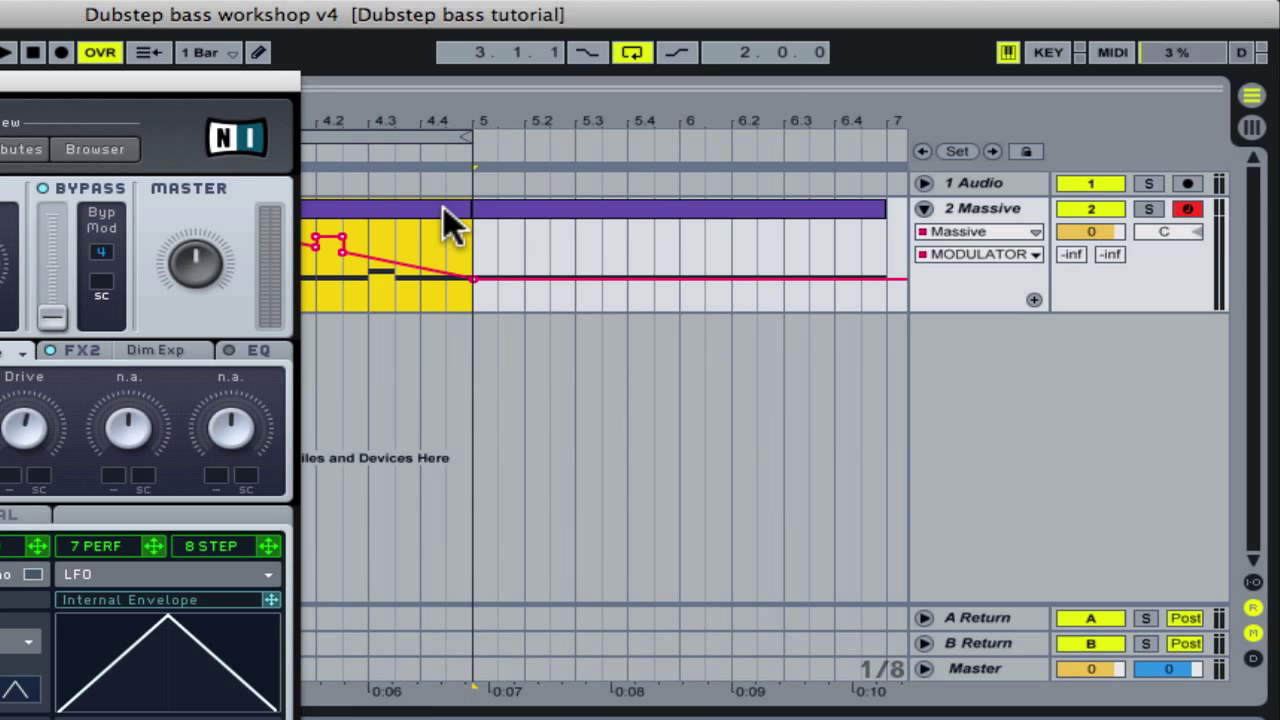
Duplicate only the Rate envelope of bars 3 and 4 onto bars 5 and 6, and loop and play that section
right_click(421, 237)
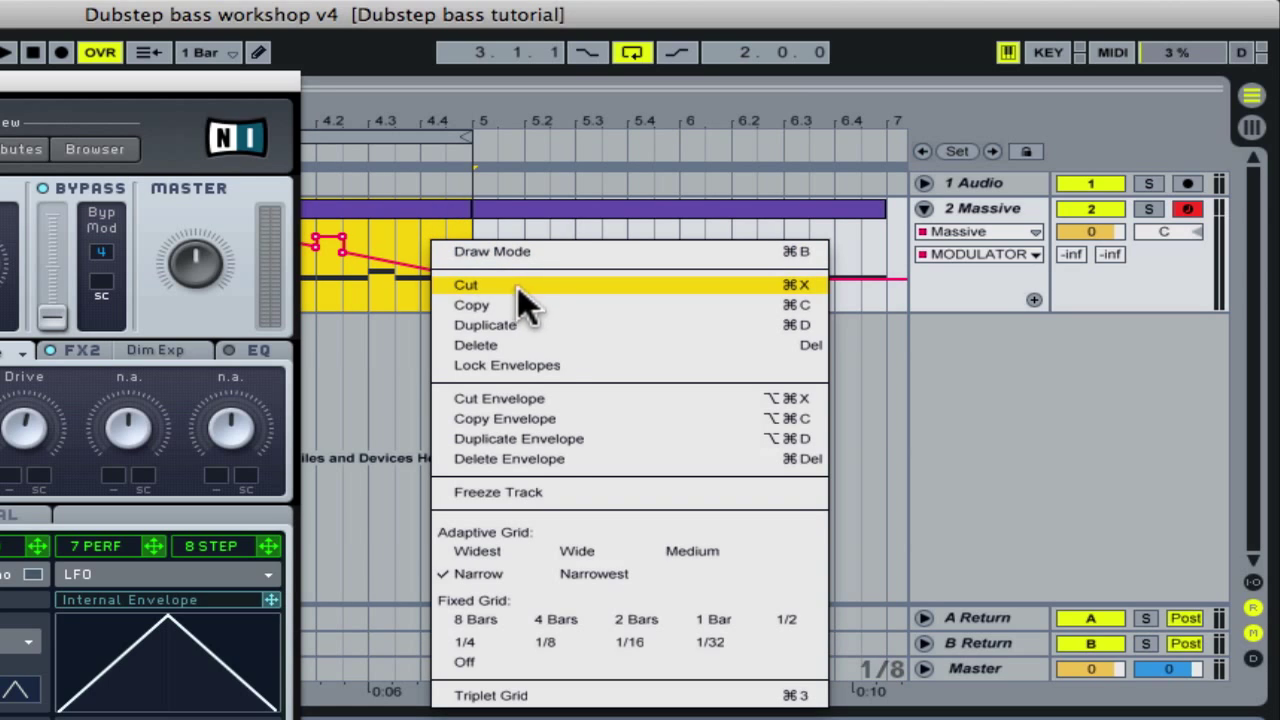
left_click(561, 436)
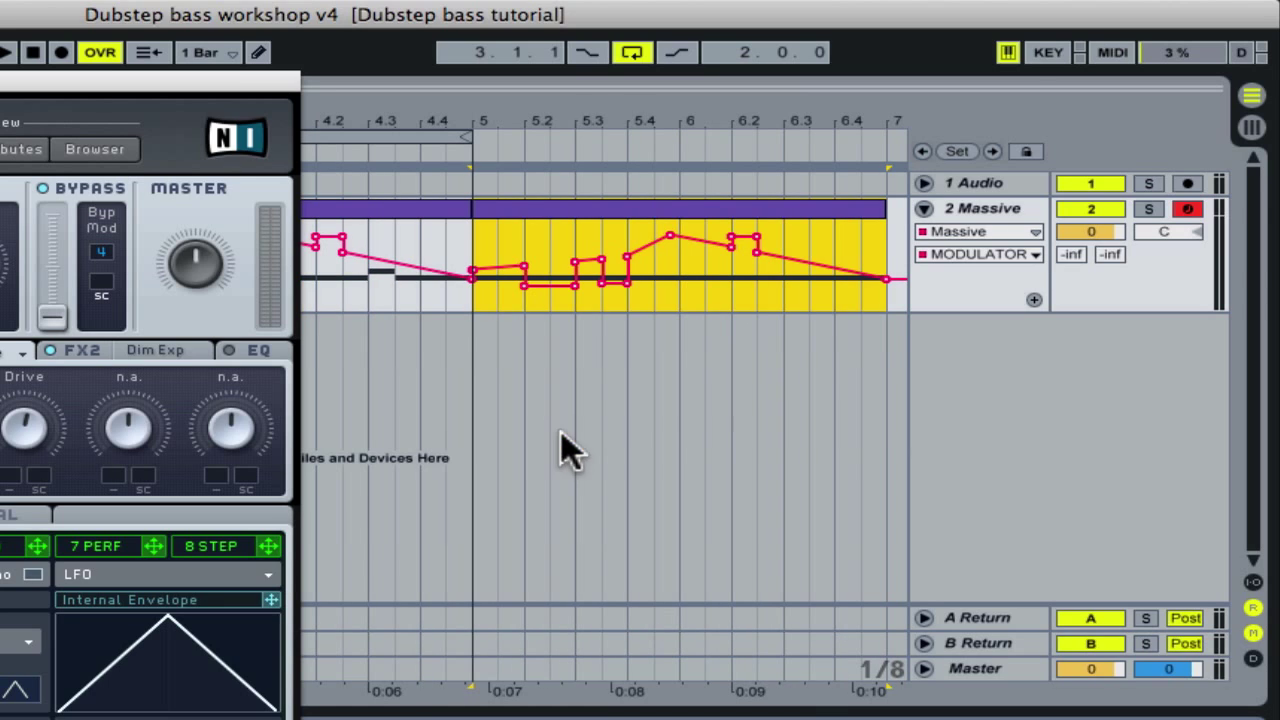
key("ctrl+l")
key("space")
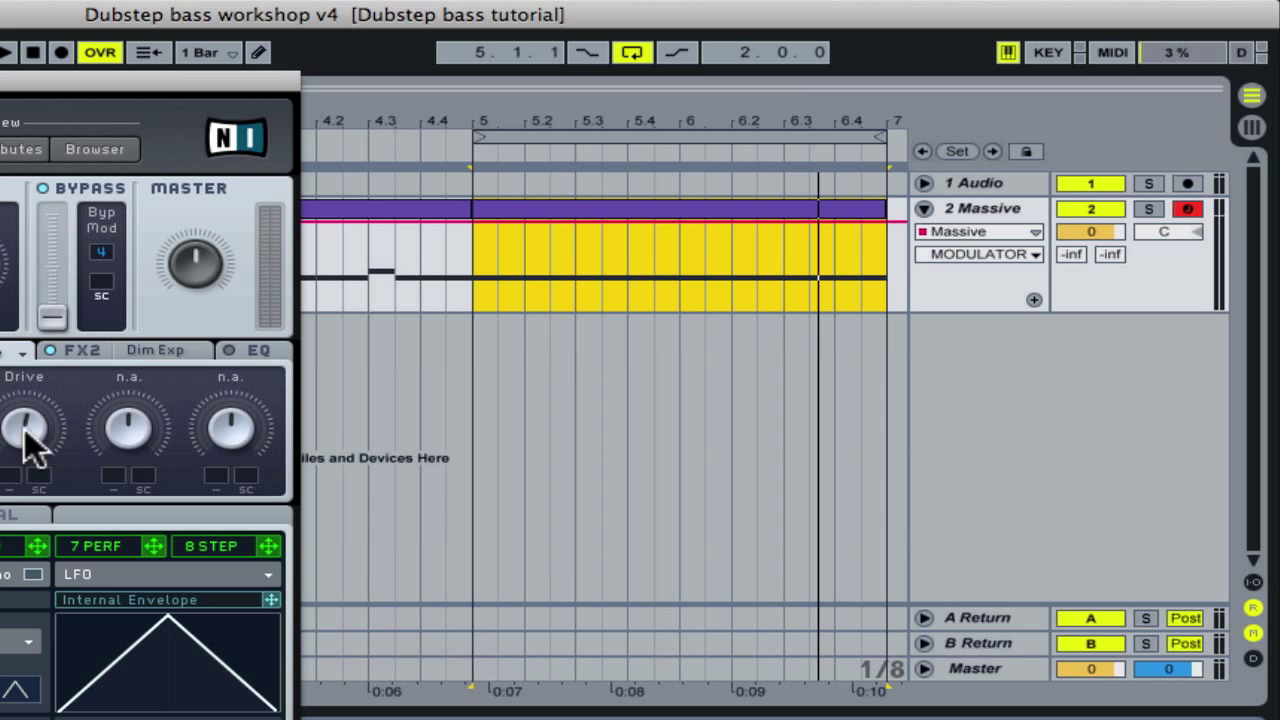
Draw a dip rising back to the maximum in the other modulator envelope over bars 5 and 6, and add a lane for each automated envelope
mouse_move(488, 250)
left_mouse_down()
mouse_move(586, 264)
mouse_move(876, 218)
left_mouse_up()
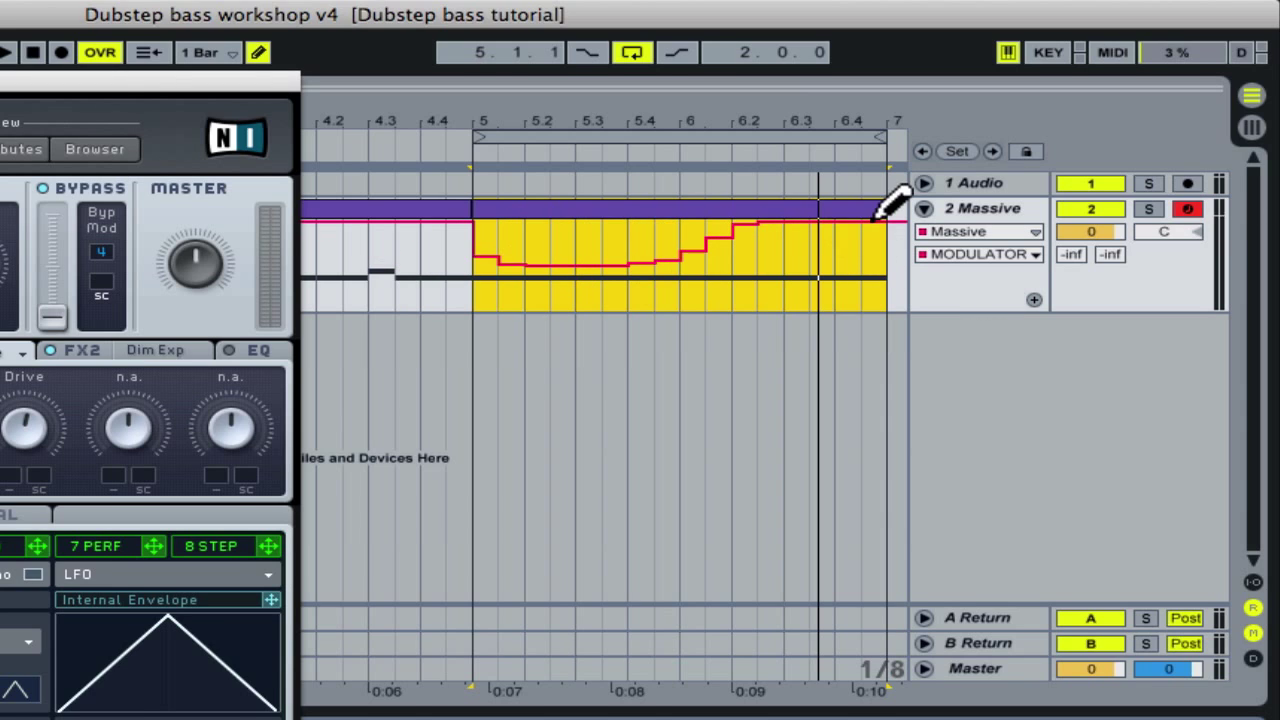
right_click(970, 256)
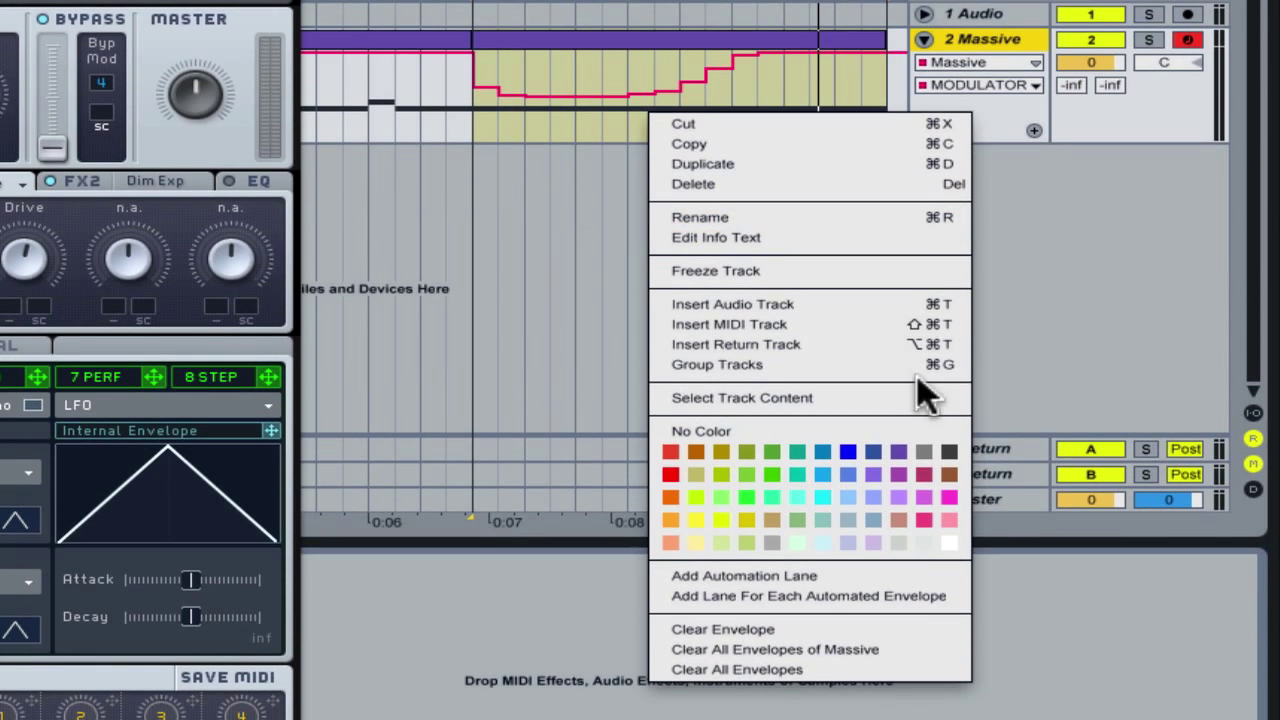
left_click(912, 596)
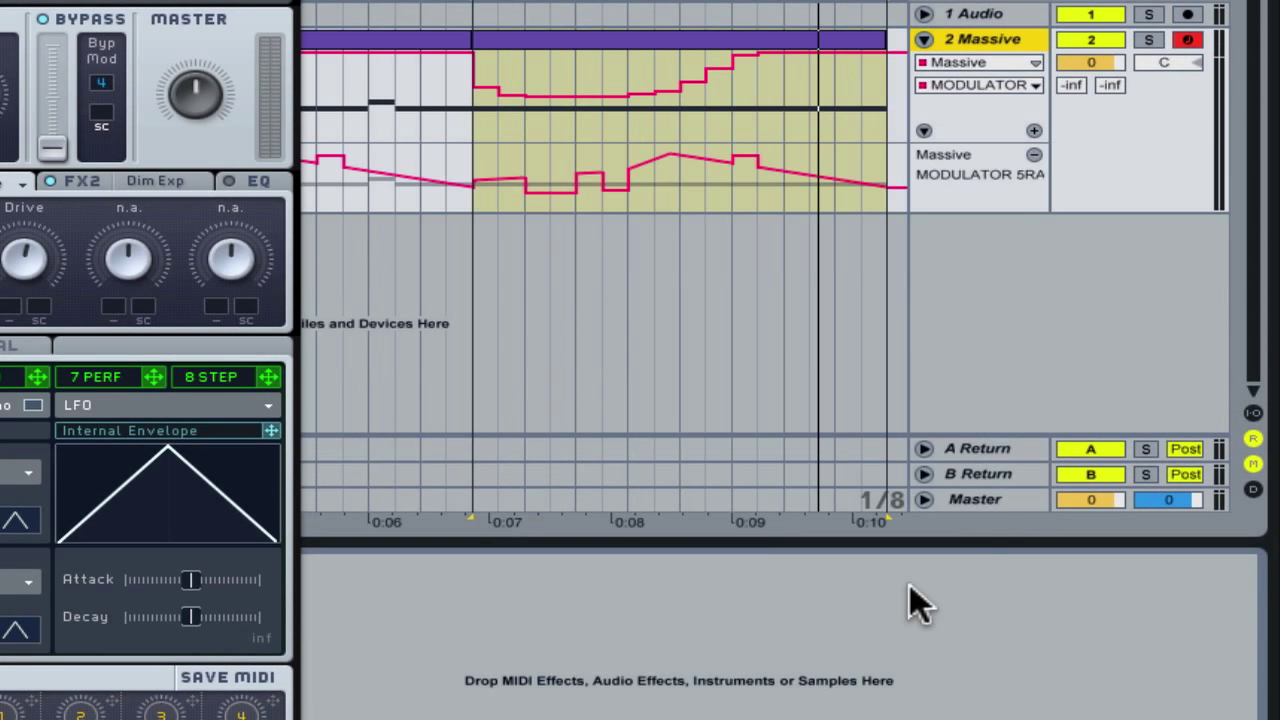